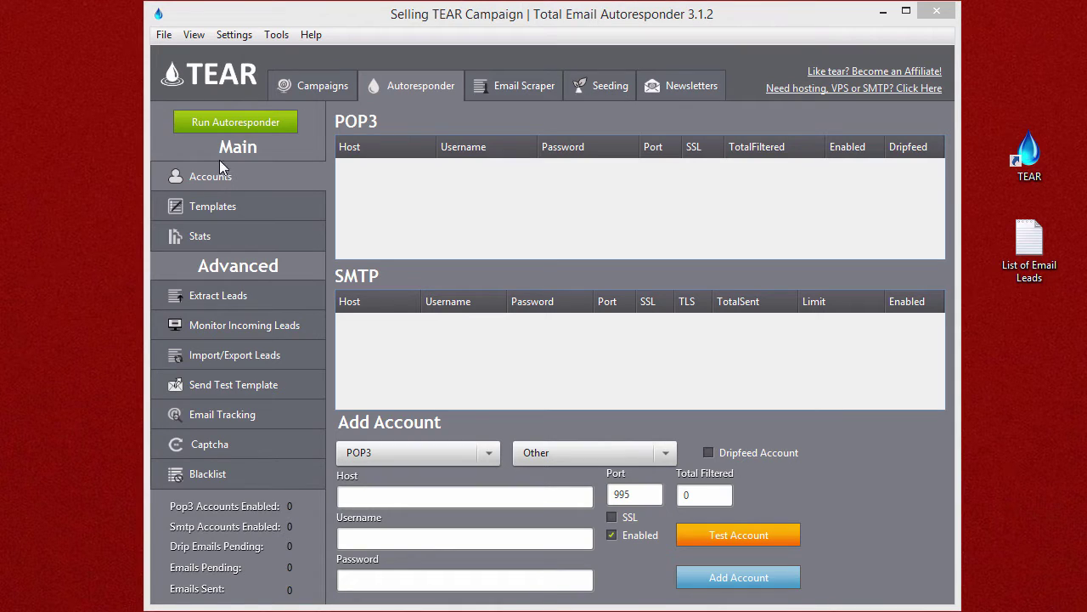
Set up a POP3 account with the Gmail preset: host pop.gmail.com, port 995, SSL on.
{"action": "left_click", "coordinate": [340, 199]}
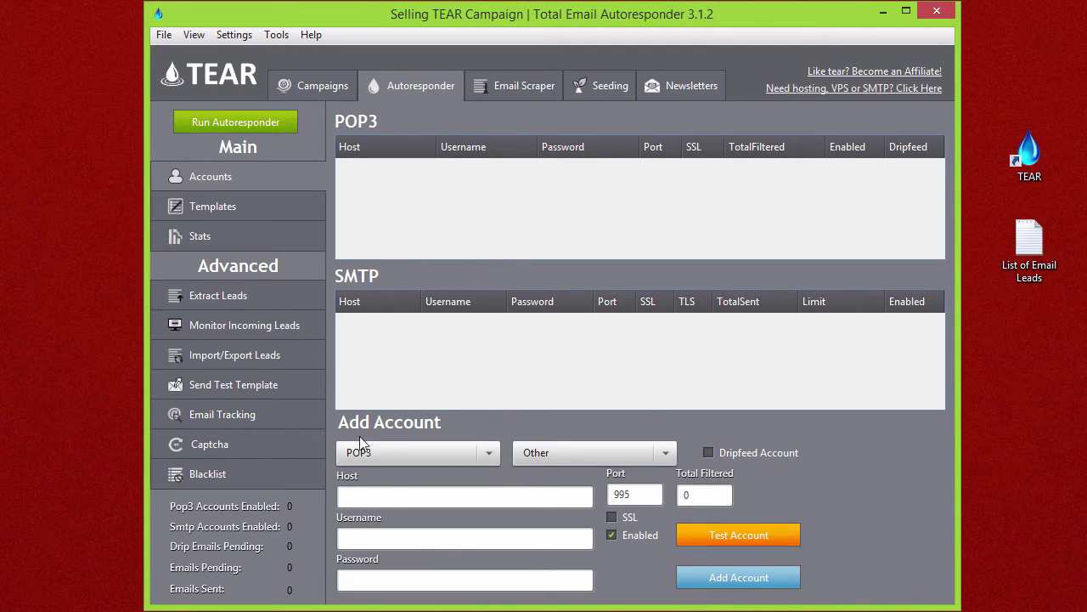
{"action": "left_click", "coordinate": [481, 450]}
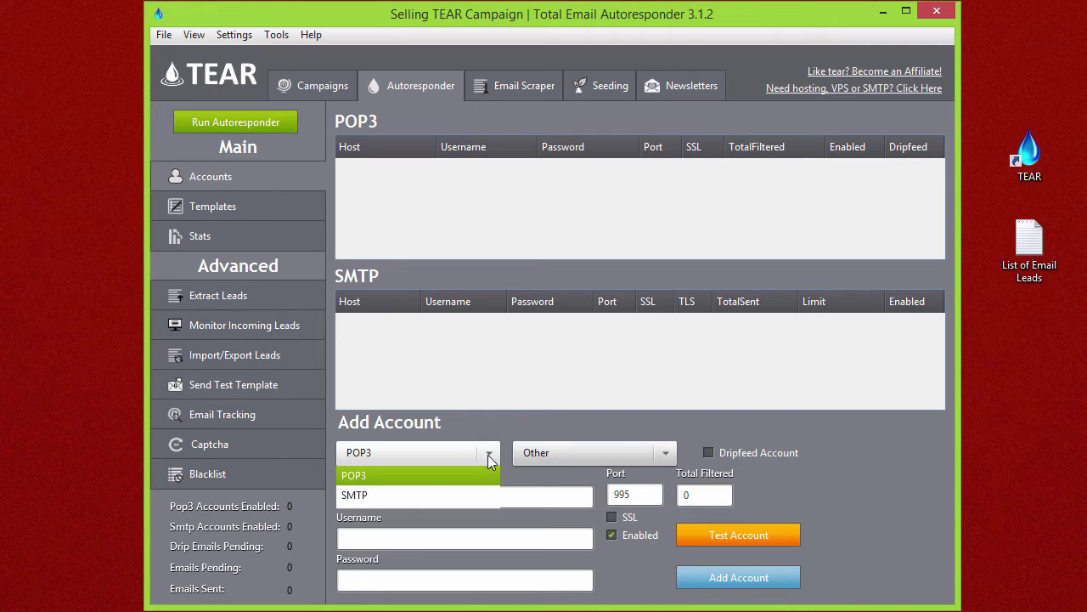
{"action": "left_click", "coordinate": [411, 477]}
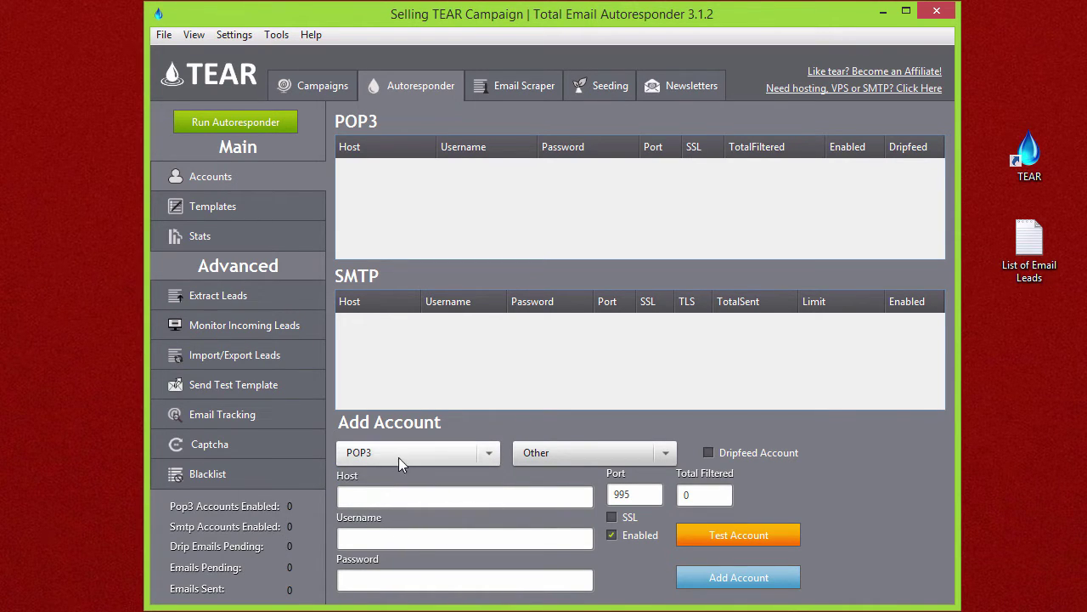
{"action": "left_click", "coordinate": [665, 454]}
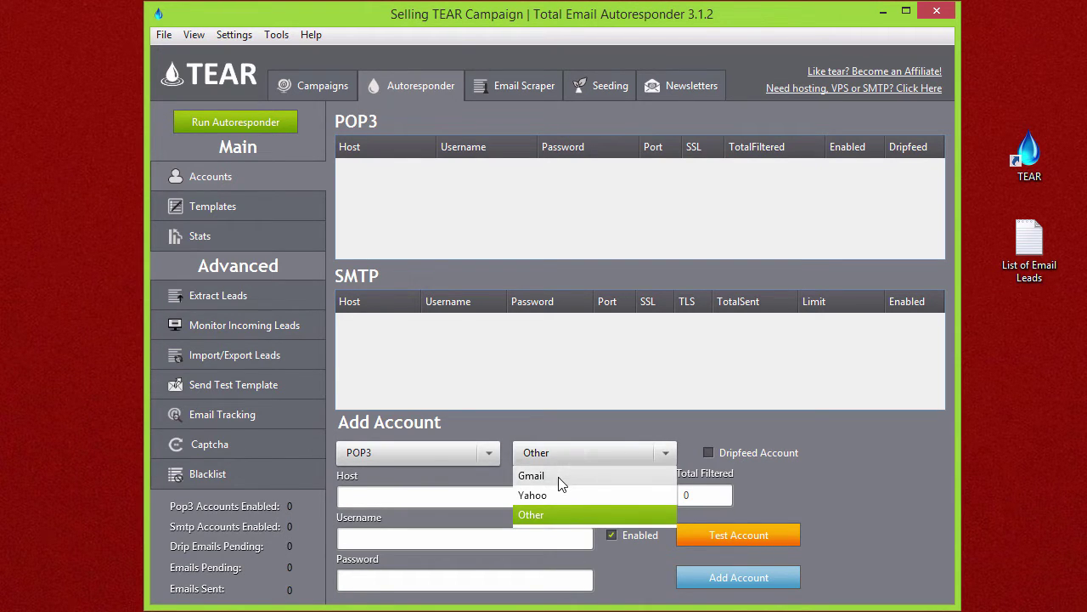
{"action": "left_click", "coordinate": [613, 481]}
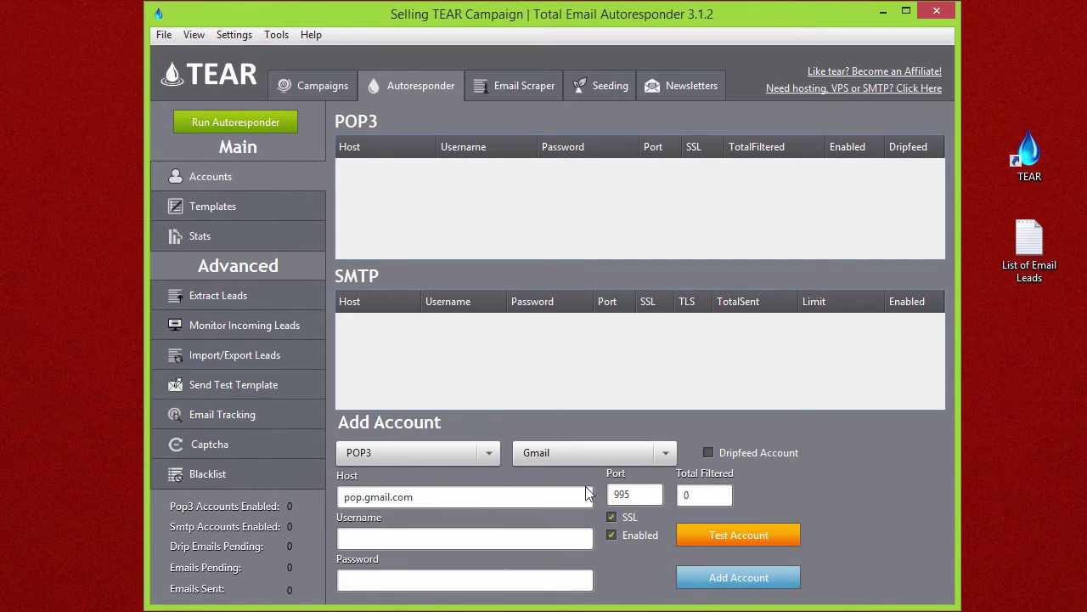
{"action": "left_click_drag", "start_coordinate": [425, 497], "coordinate": [339, 498]}
Test the Gmail POP3 connection, add the account, and select its new pop.gmail.com row.
{"action": "left_click", "coordinate": [431, 496]}
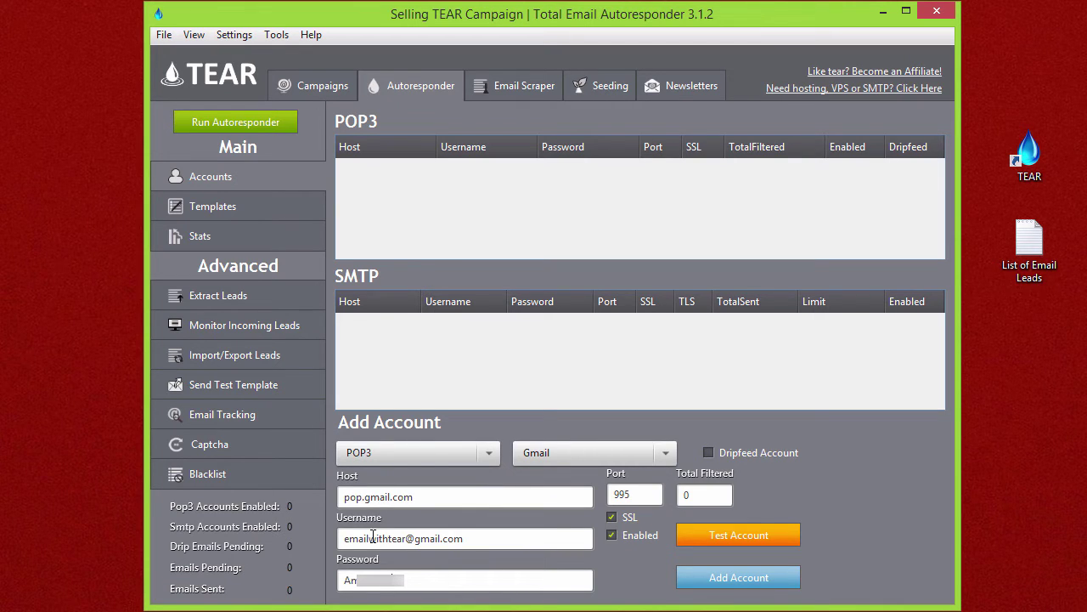
{"action": "left_click", "coordinate": [739, 537]}
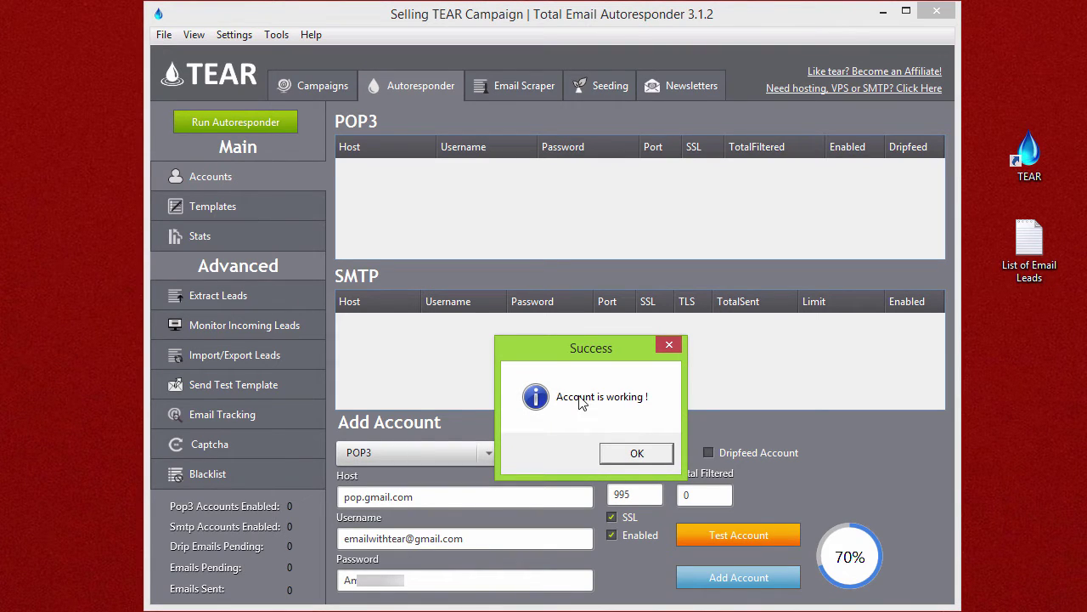
{"action": "left_click", "coordinate": [637, 454]}
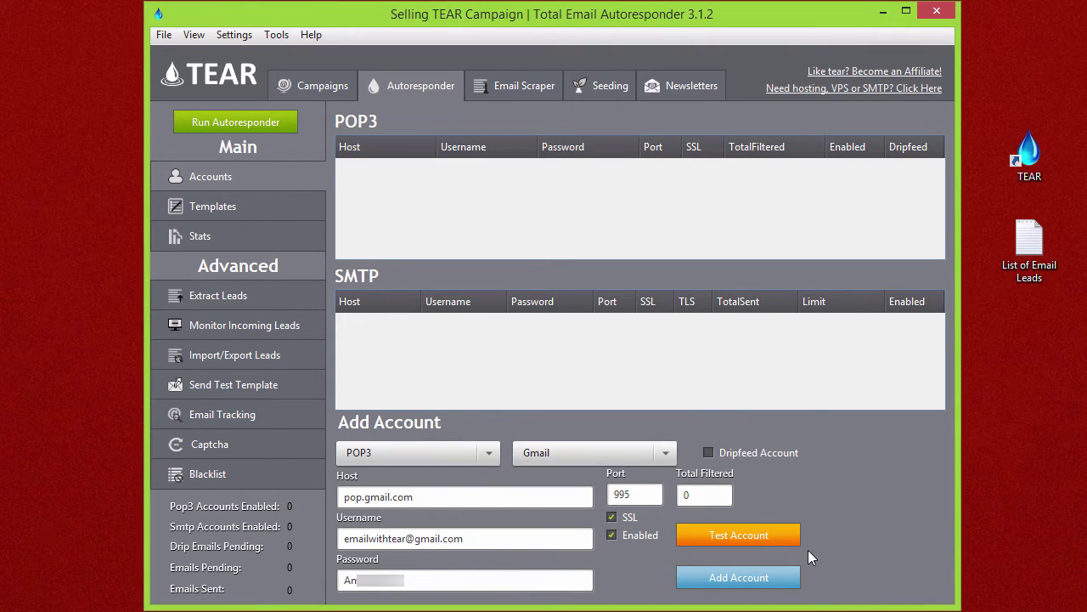
{"action": "left_click", "coordinate": [753, 578]}
{"action": "left_click", "coordinate": [535, 166]}
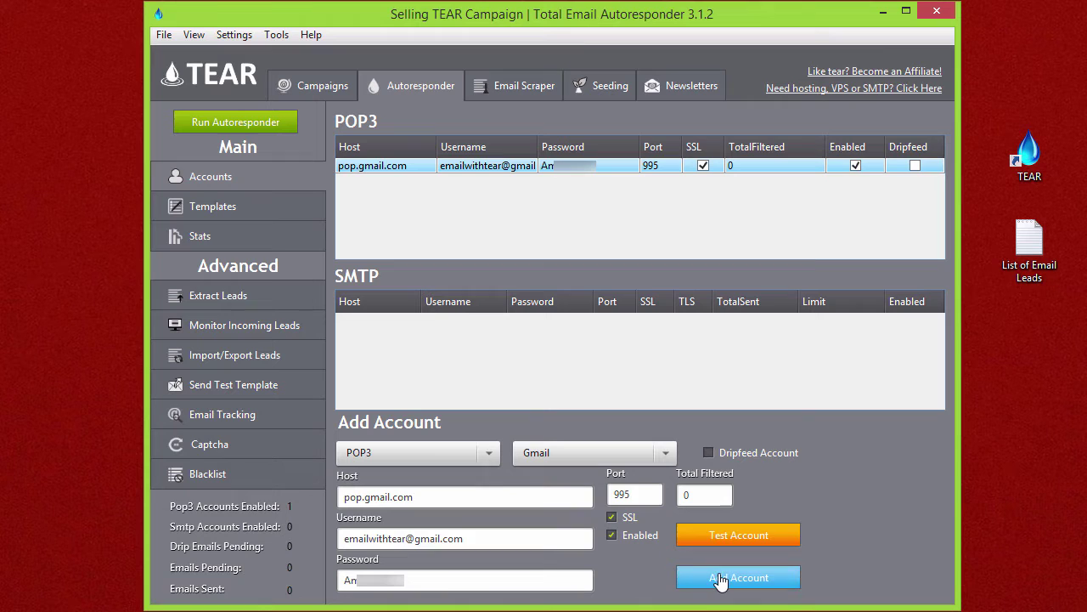
{"action": "left_click", "coordinate": [722, 544]}
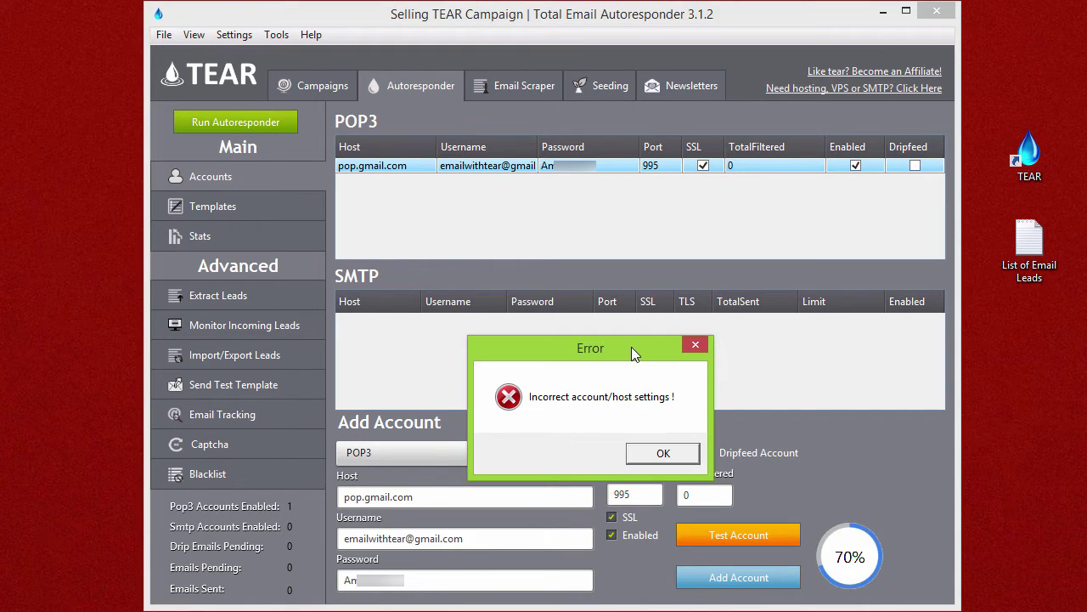
{"action": "left_click_drag", "start_coordinate": [631, 346], "coordinate": [703, 262]}
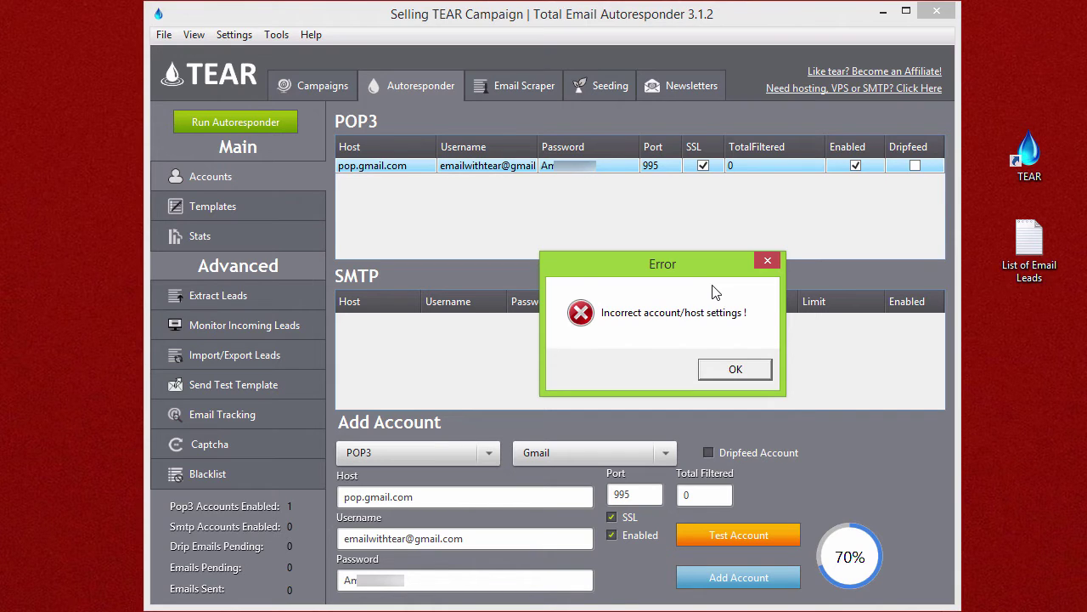
{"action": "key", "text": "Return"}
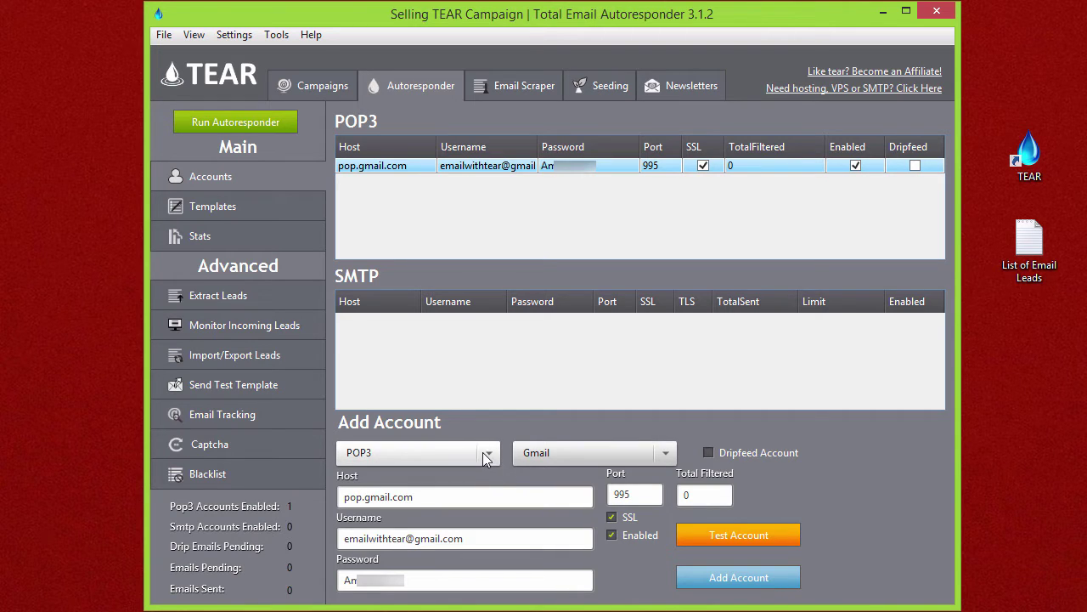
Switch the account type to SMTP, test the smtp.gmail.com account (port 587, TLS), and add it.
{"action": "left_click", "coordinate": [439, 451]}
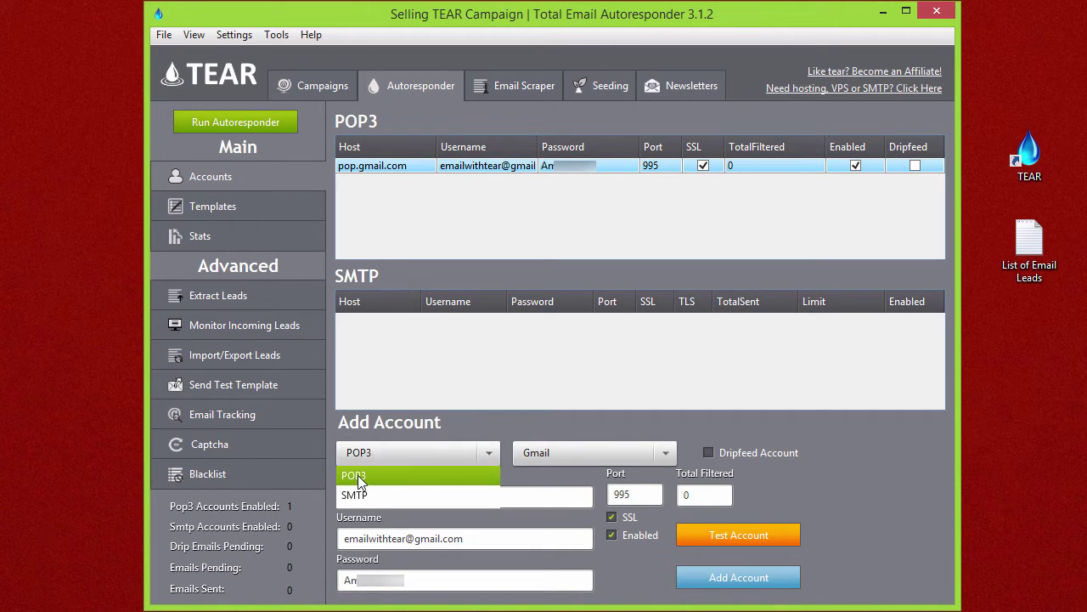
{"action": "left_click", "coordinate": [378, 496]}
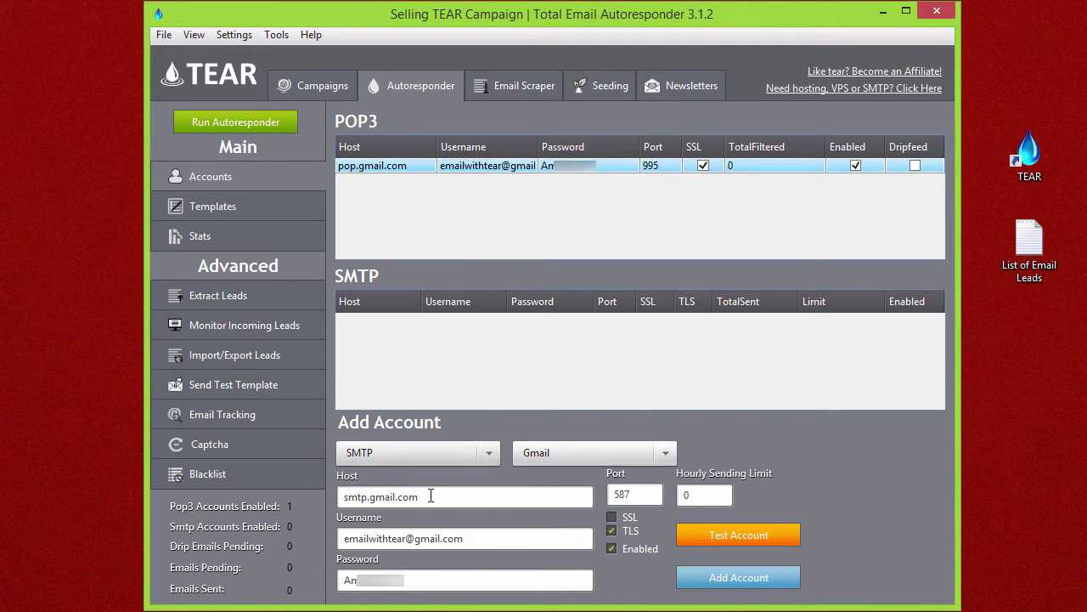
{"action": "left_click", "coordinate": [734, 538]}
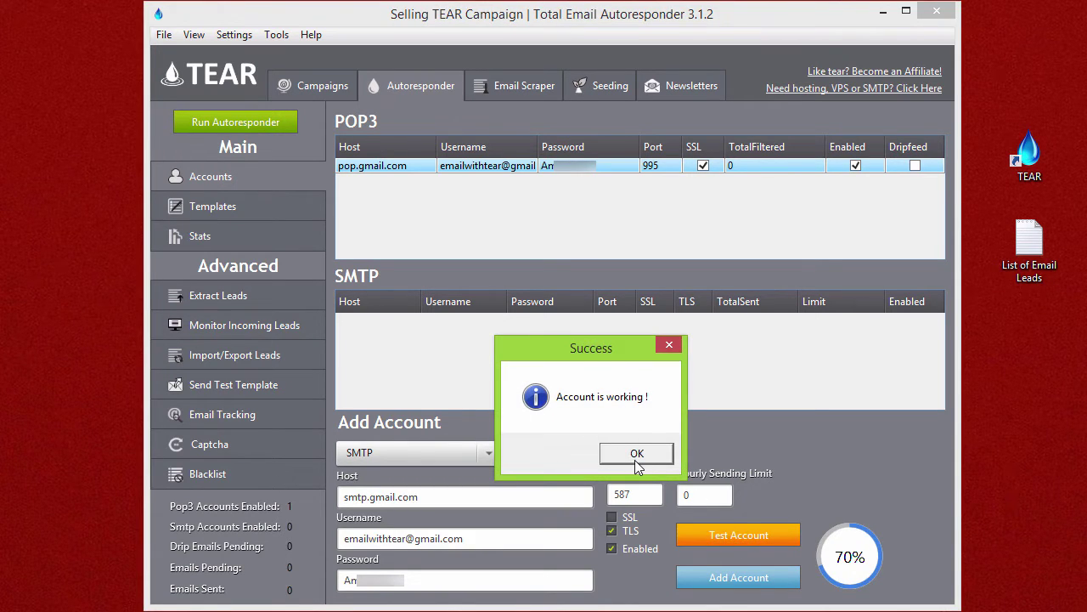
{"action": "left_click", "coordinate": [636, 458]}
{"action": "left_click", "coordinate": [783, 578]}
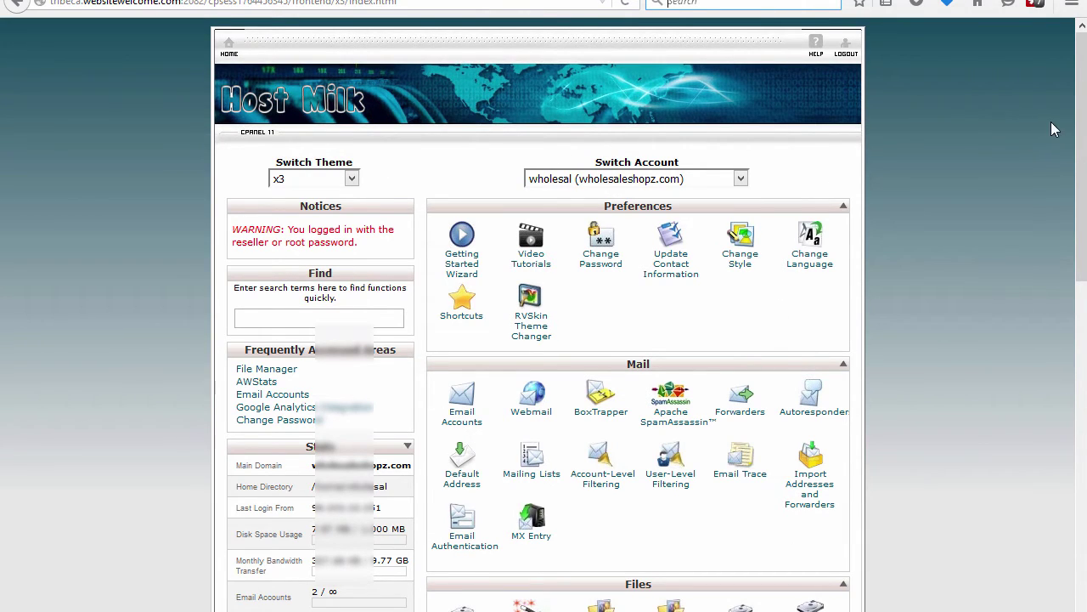
Find and copy the Shared IP Address in cPanel's Stats panel.
{"action": "left_click_drag", "start_coordinate": [1083, 117], "coordinate": [1083, 369]}
{"action": "left_click_drag", "start_coordinate": [1080, 119], "coordinate": [1080, 142]}
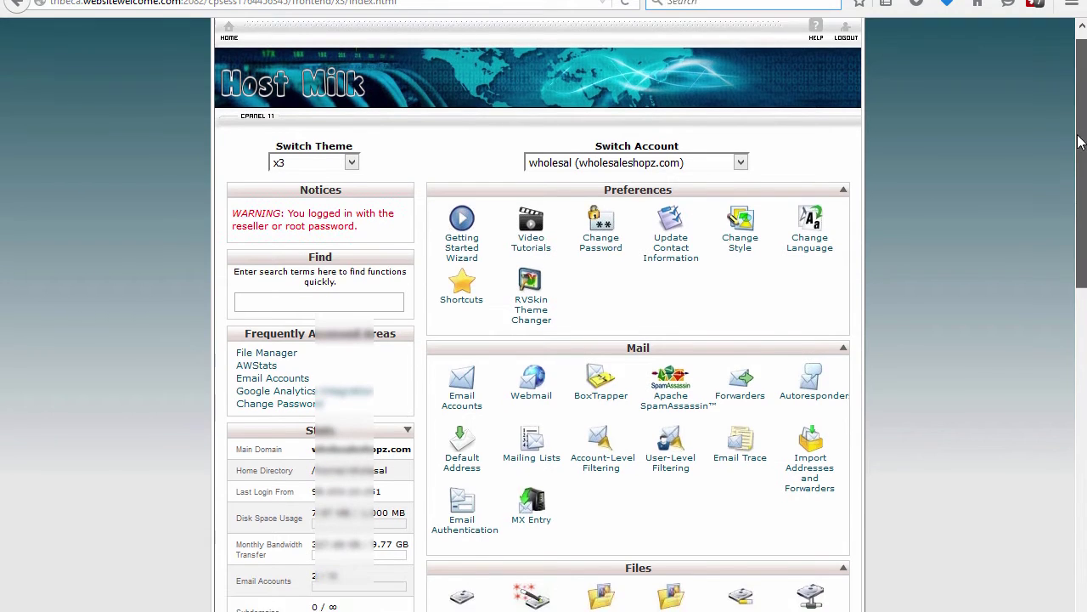
{"action": "scroll", "coordinate": [1076, 170], "scroll_direction": "down", "scroll_amount": 3}
{"action": "scroll", "coordinate": [1059, 280], "scroll_direction": "down", "scroll_amount": 5}
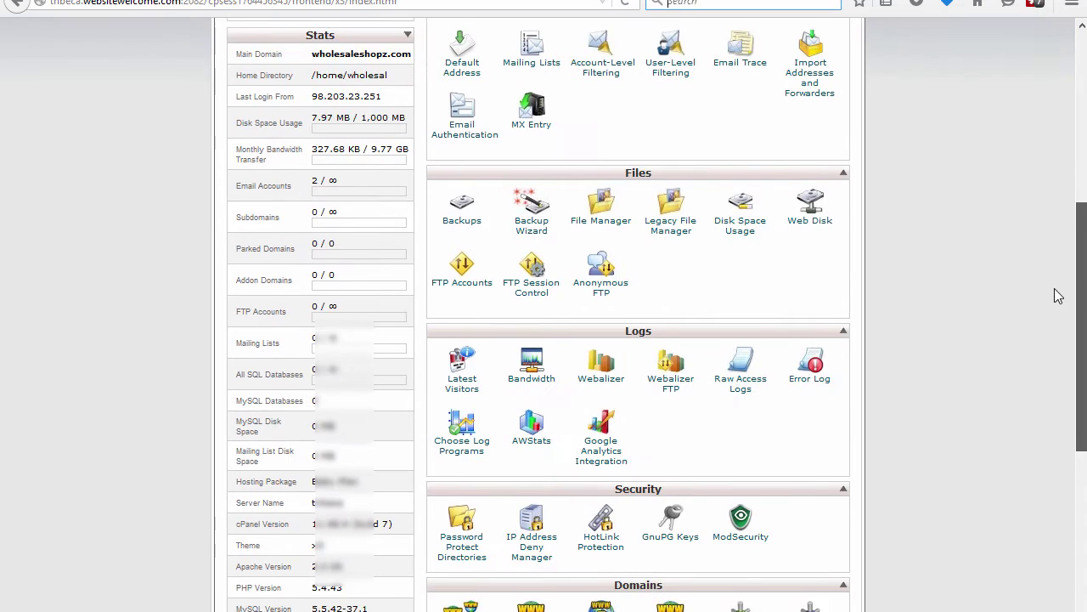
{"action": "scroll", "coordinate": [1058, 296], "scroll_direction": "down", "scroll_amount": 3}
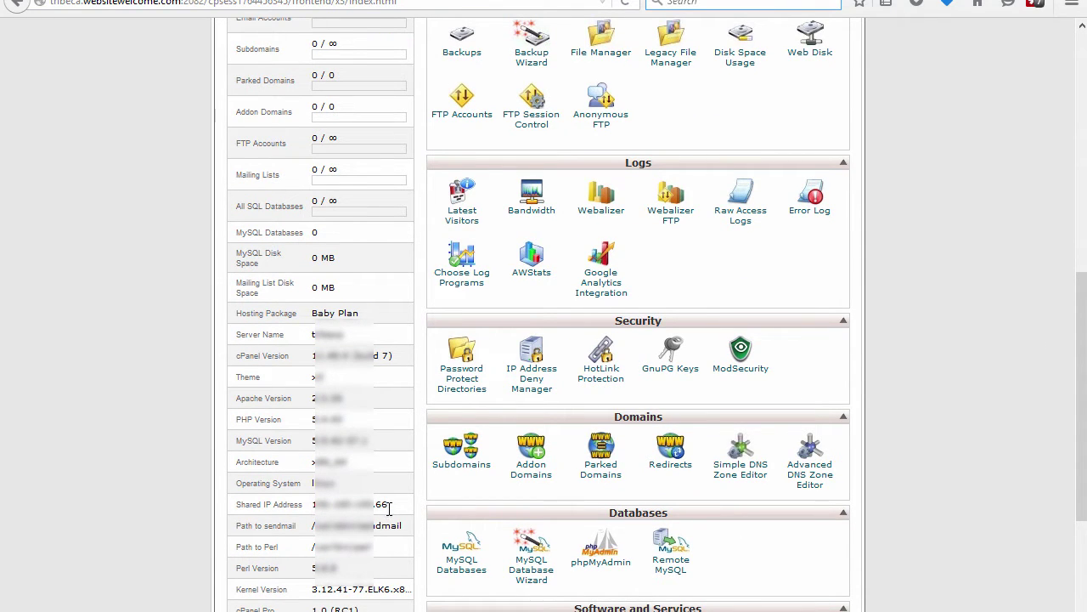
{"action": "mouse_move", "coordinate": [389, 508]}
{"action": "left_mouse_down"}
{"action": "mouse_move", "coordinate": [314, 506]}
{"action": "mouse_move", "coordinate": [391, 510]}
{"action": "left_mouse_up"}
{"action": "left_click", "coordinate": [313, 508]}
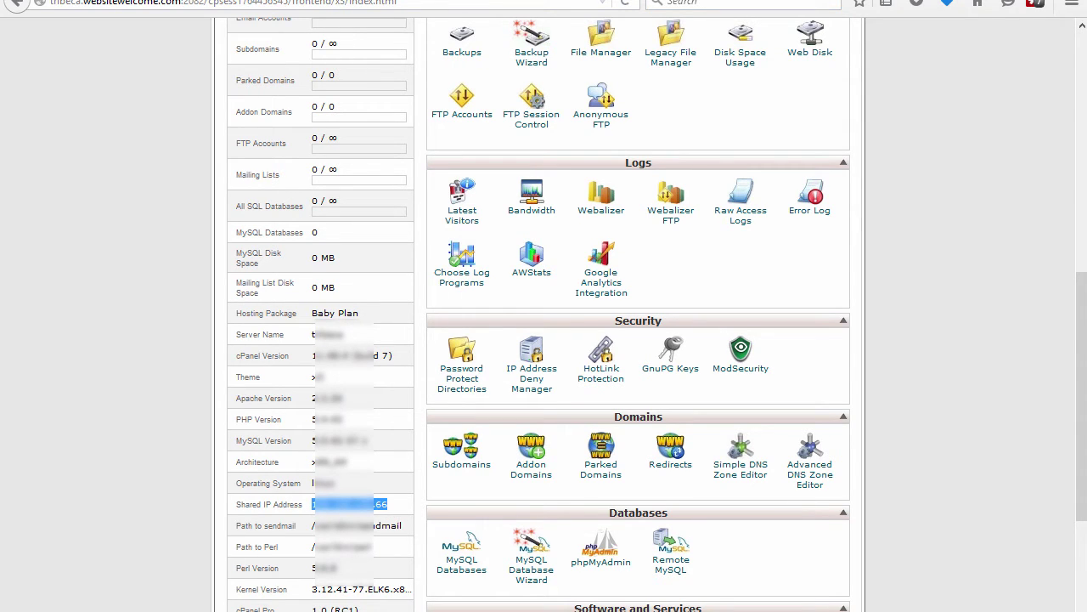
Paste the shared IP into TEAR's Host field for the new account, then return to cPanel.
{"action": "key", "text": "alt+Tab"}
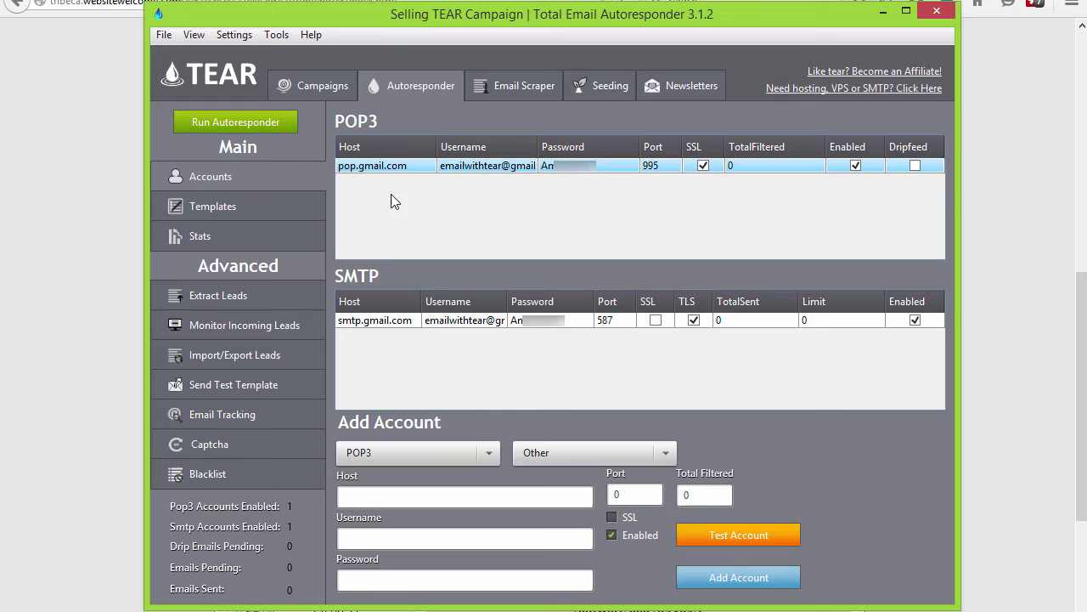
{"action": "left_click", "coordinate": [467, 494]}
{"action": "type", "text": "192.185.155.66"}
{"action": "key", "text": "alt+Tab"}
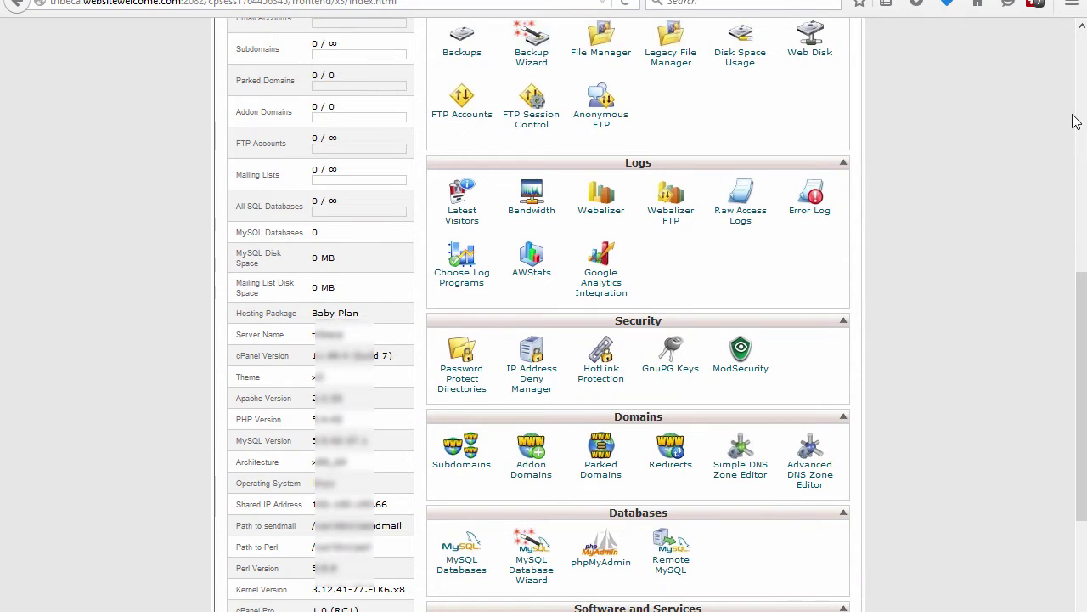
{"action": "left_click_drag", "start_coordinate": [1075, 104], "coordinate": [1079, 49]}
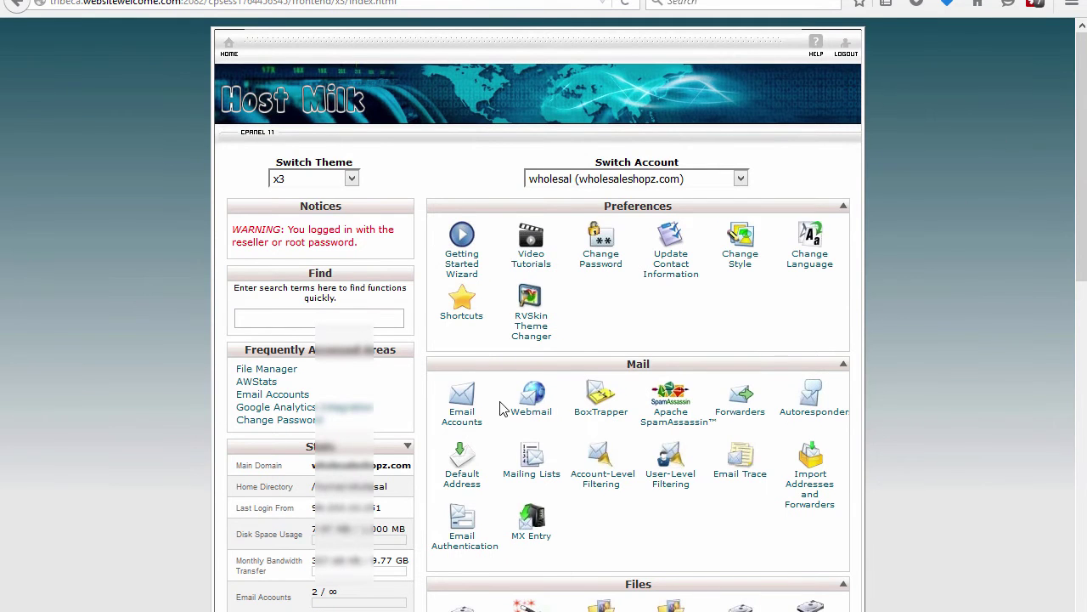
Create a new wholesaleshopz.com mailbox with a password and Unlimited quota, then copy its address.
{"action": "left_click", "coordinate": [463, 424]}
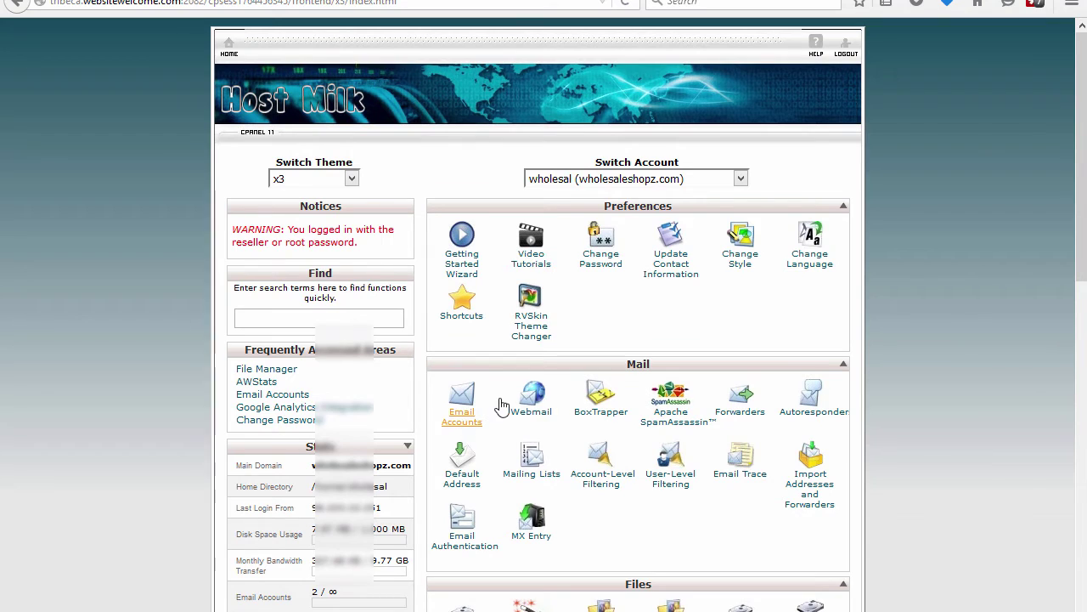
{"action": "left_click", "coordinate": [462, 423]}
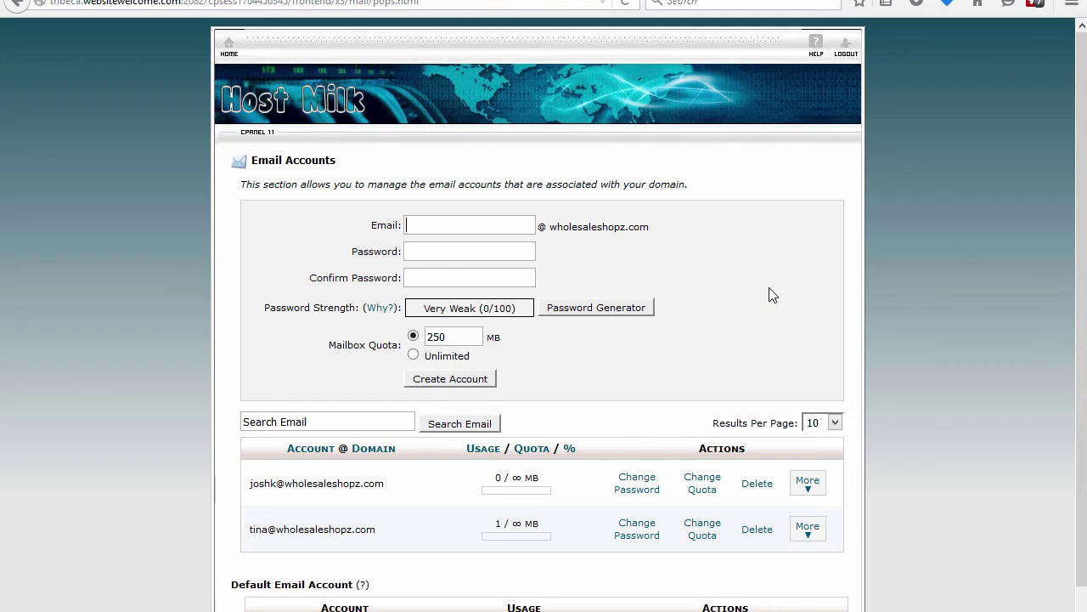
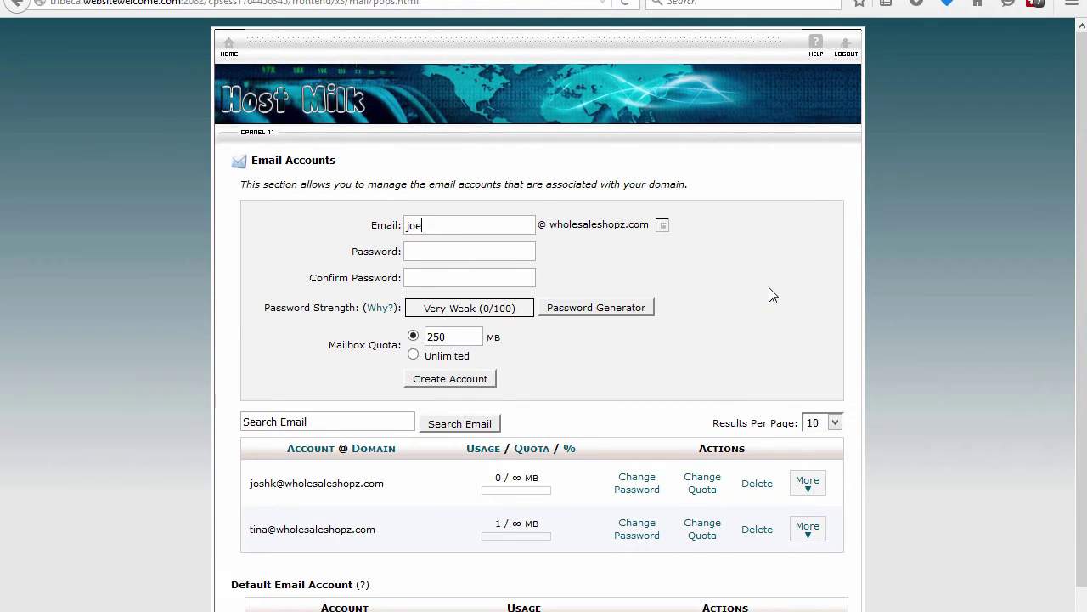
{"action": "left_click", "coordinate": [445, 250]}
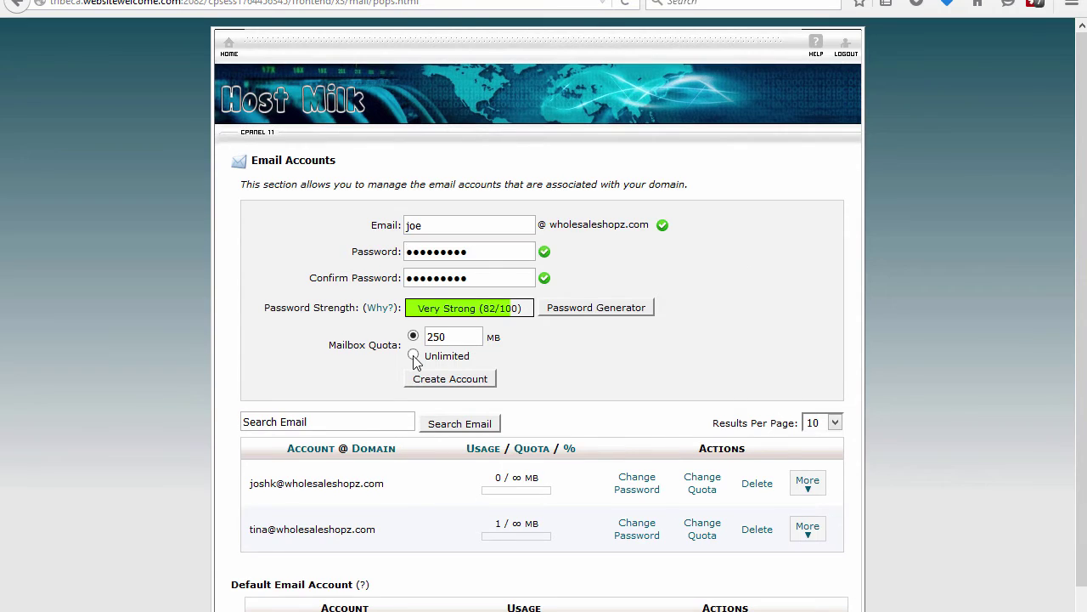
{"action": "left_click", "coordinate": [413, 354]}
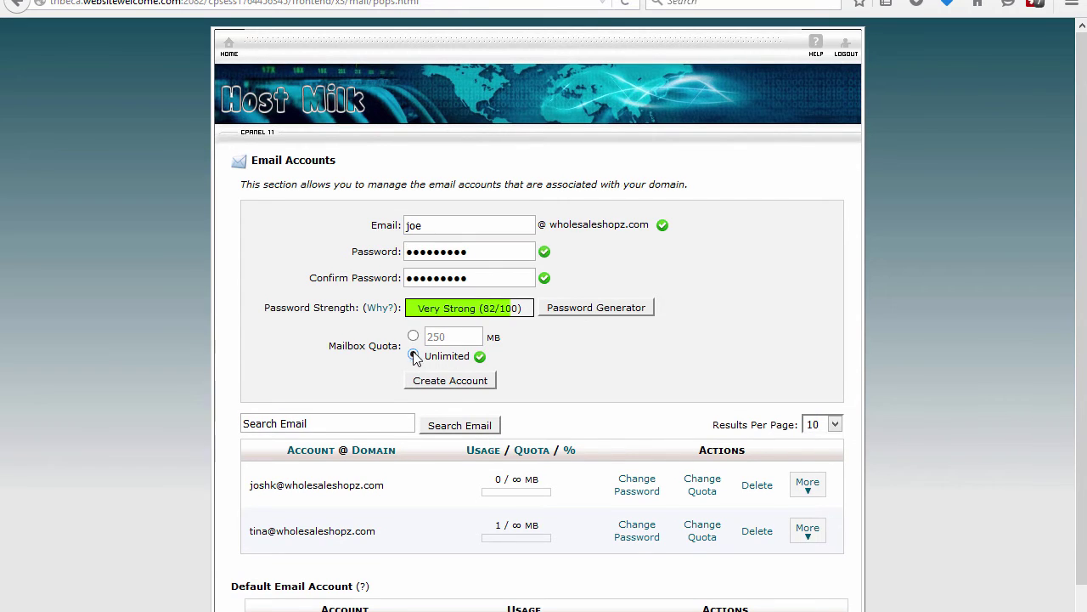
{"action": "left_click", "coordinate": [448, 381]}
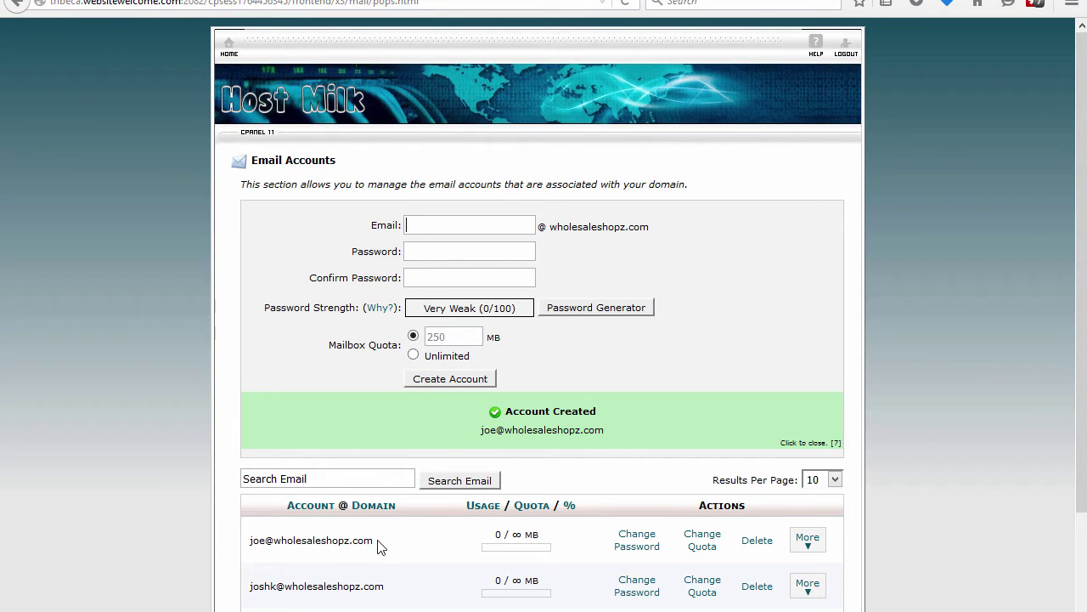
{"action": "triple_click", "coordinate": [251, 540]}
{"action": "key", "text": "ctrl+c"}
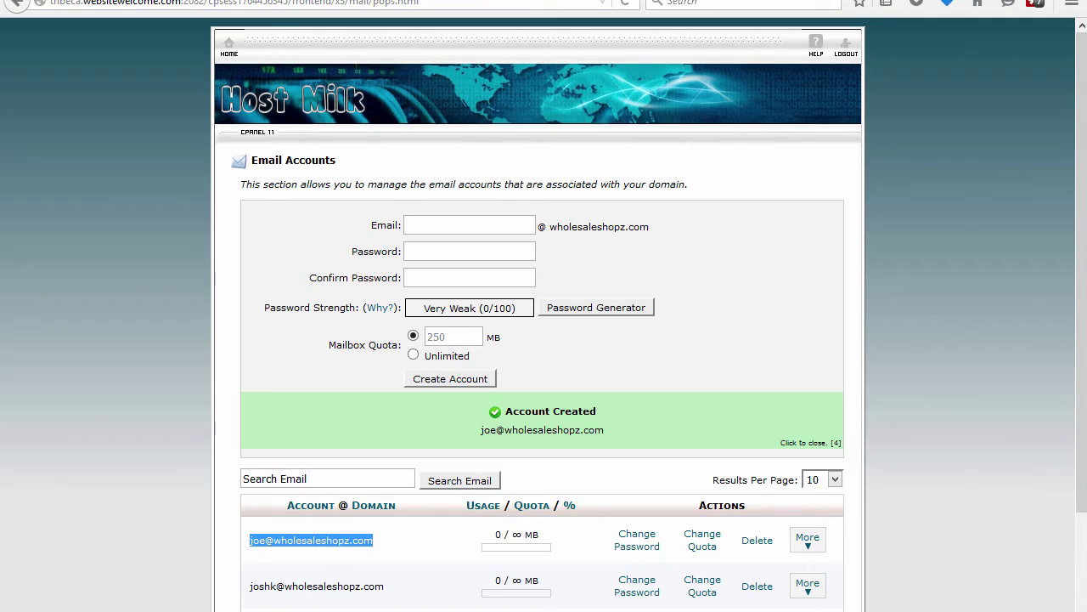
{"action": "key", "text": "alt+Tab"}
Enter the mailbox address and password, enable it with SSL, test, and add the POP3 account.
{"action": "key", "text": "ctrl+v"}
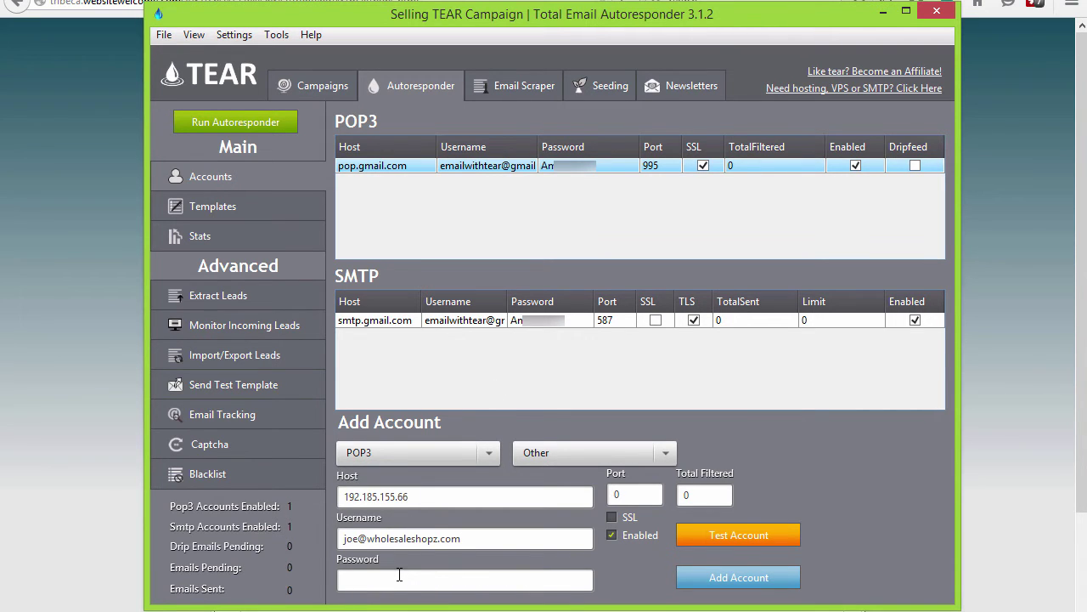
{"action": "left_click", "coordinate": [400, 576]}
{"action": "left_click", "coordinate": [611, 530]}
{"action": "left_click", "coordinate": [612, 517]}
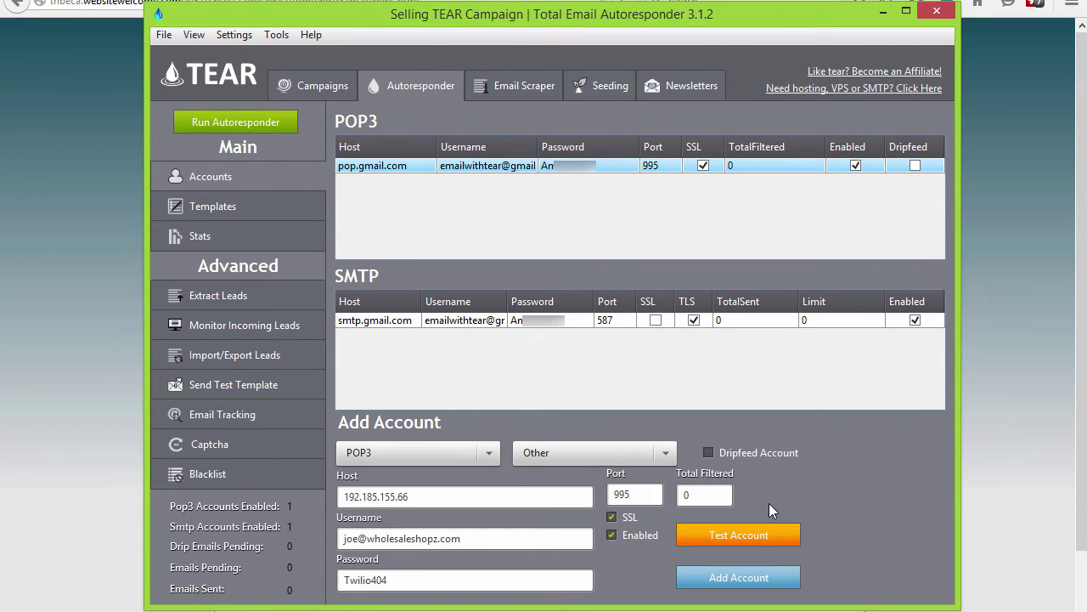
{"action": "left_click", "coordinate": [748, 535]}
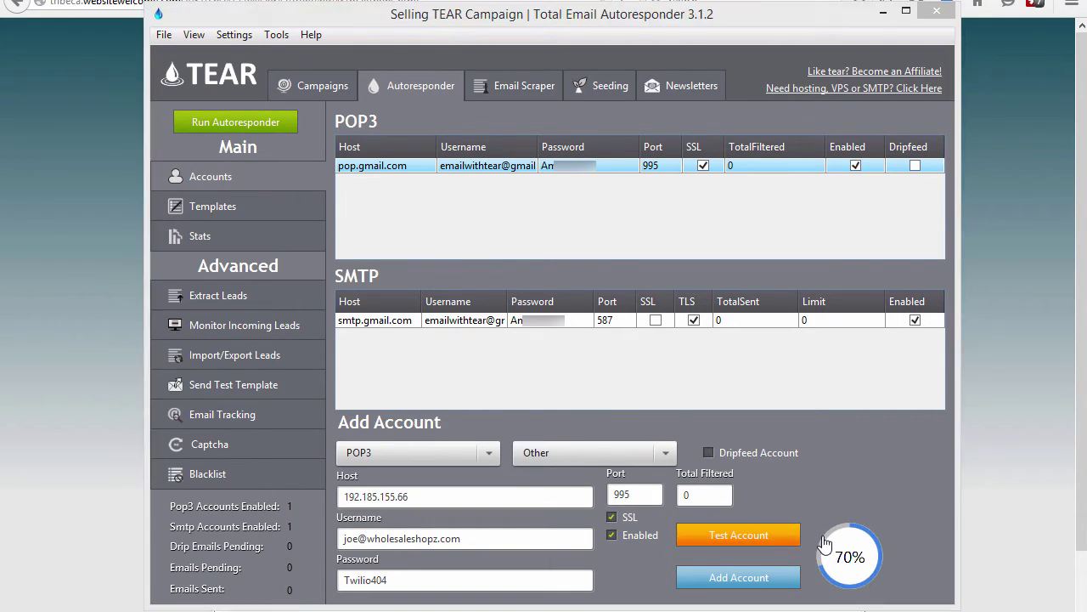
{"action": "left_click", "coordinate": [646, 456]}
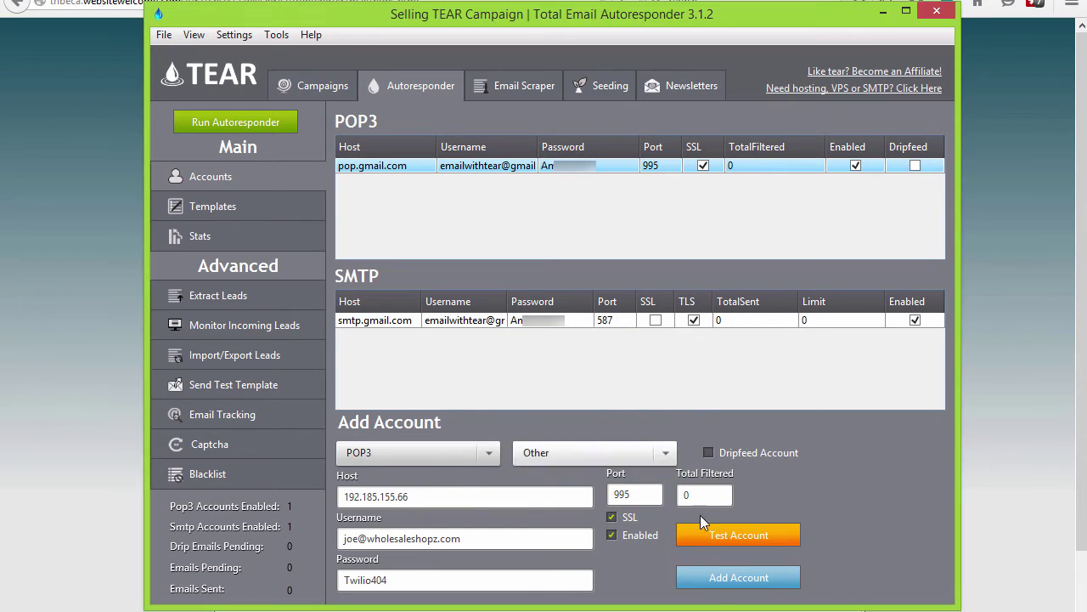
{"action": "left_click", "coordinate": [716, 576]}
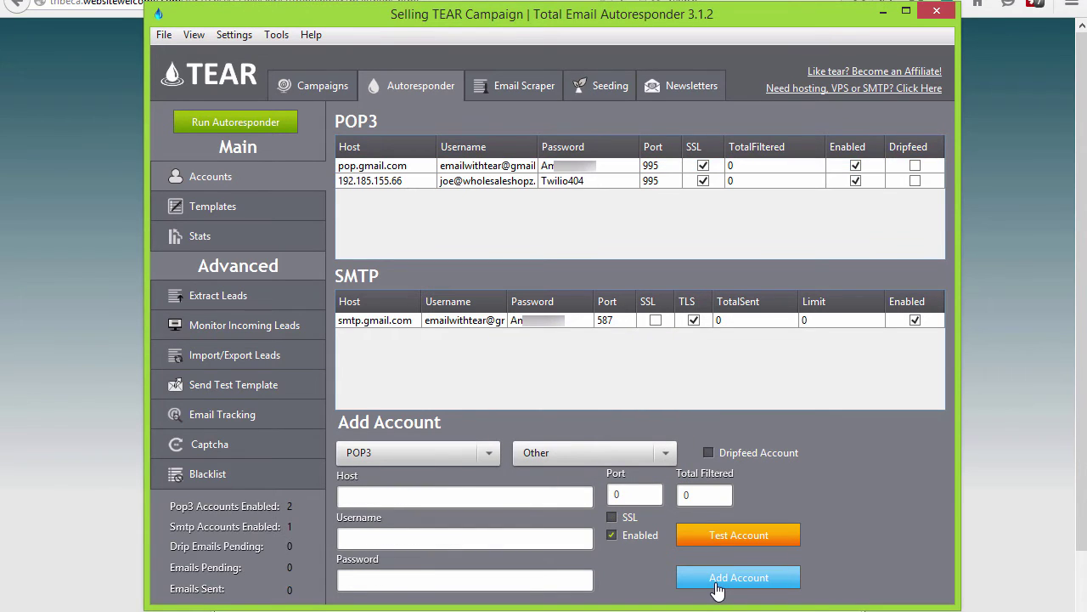
{"action": "left_click", "coordinate": [465, 184]}
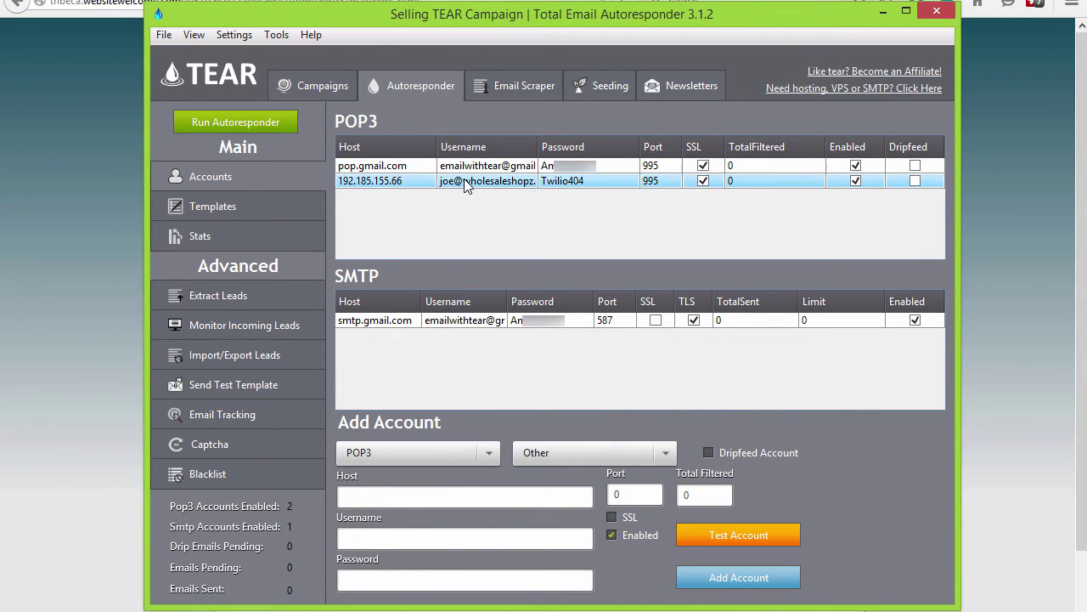
Prepare a tested SMTP entry on host 192.185.155.66 with an Hourly Sending Limit of 450.
{"action": "left_click_drag", "start_coordinate": [437, 498], "coordinate": [320, 502]}
{"action": "key", "text": "ctrl+c"}
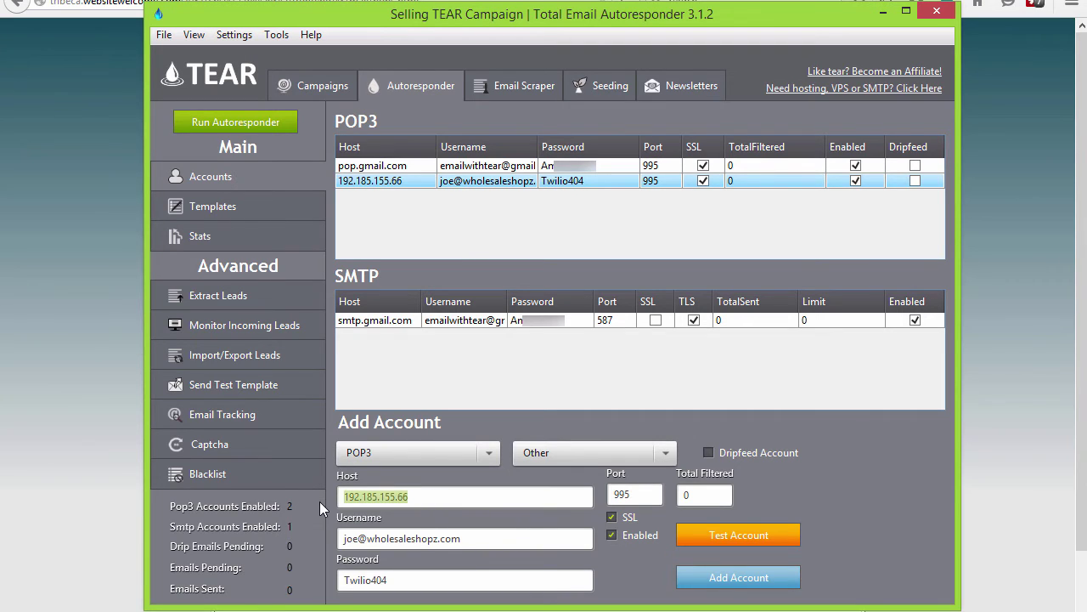
{"action": "left_click", "coordinate": [486, 455]}
{"action": "left_click", "coordinate": [366, 495]}
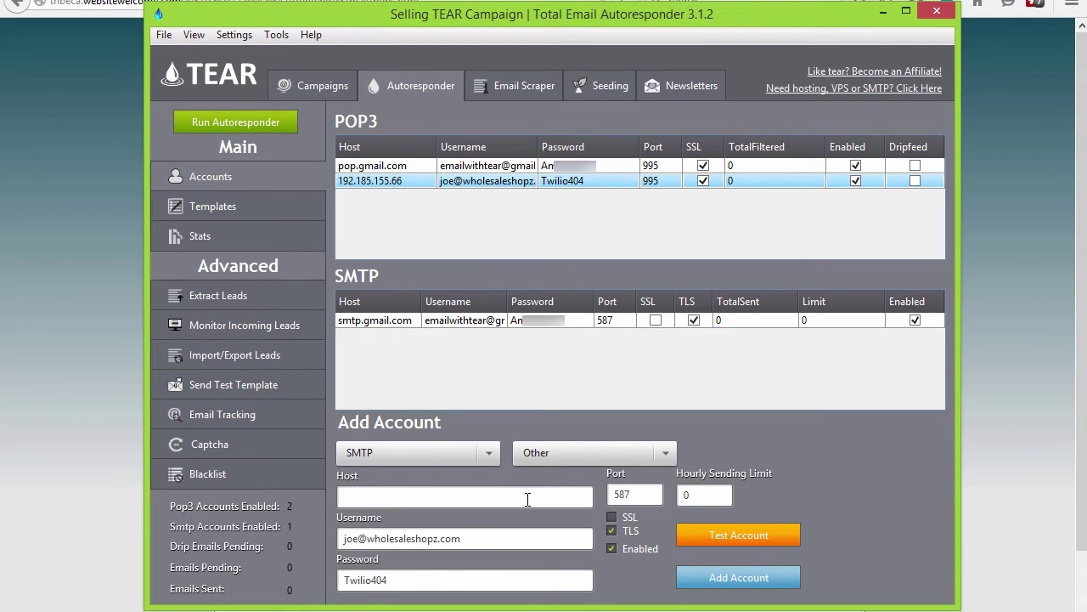
{"action": "key", "text": "ctrl+v"}
{"action": "left_click", "coordinate": [744, 544]}
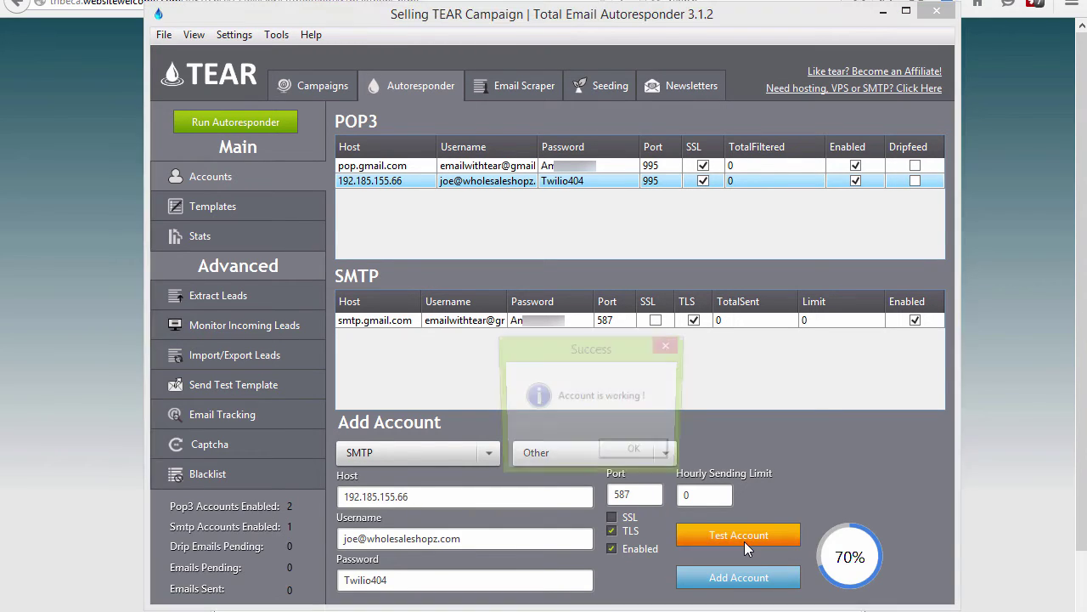
{"action": "left_click", "coordinate": [667, 347]}
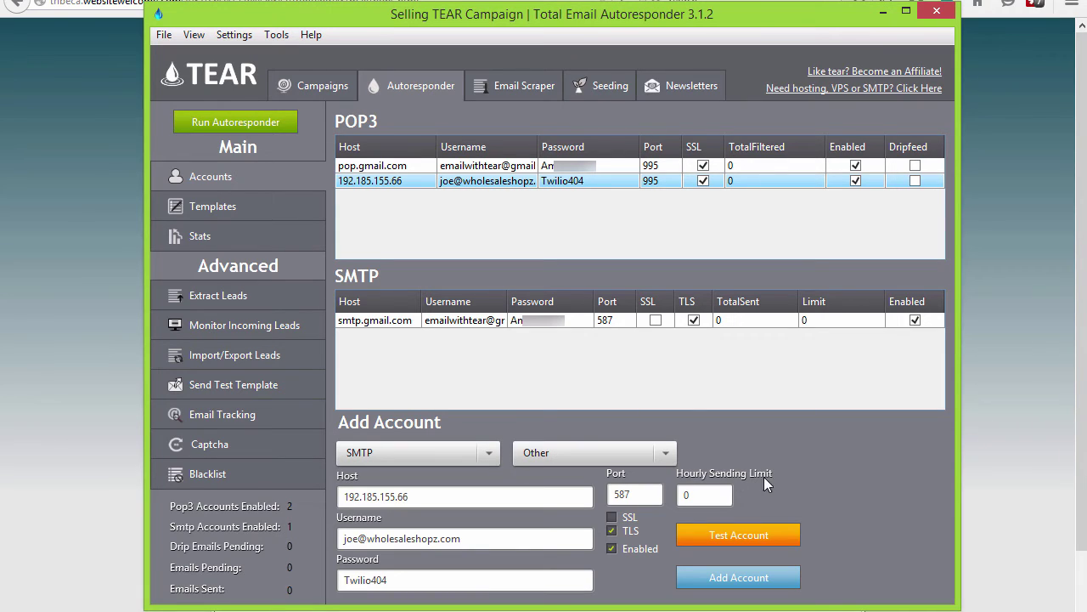
{"action": "left_click", "coordinate": [707, 495]}
{"action": "key", "text": "Tab"}
{"action": "type", "text": "1"}
{"action": "type", "text": "450"}
Save the domain SMTP account with its 450 limit, then disable the pop.gmail.com and smtp.gmail.com accounts.
{"action": "left_click", "coordinate": [732, 576]}
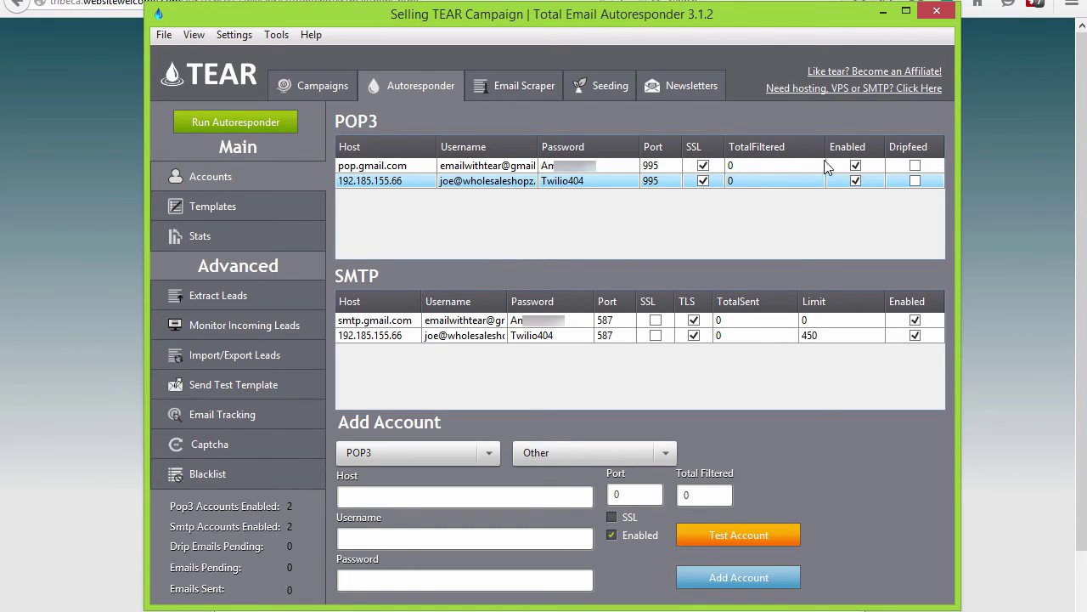
{"action": "left_click", "coordinate": [851, 163]}
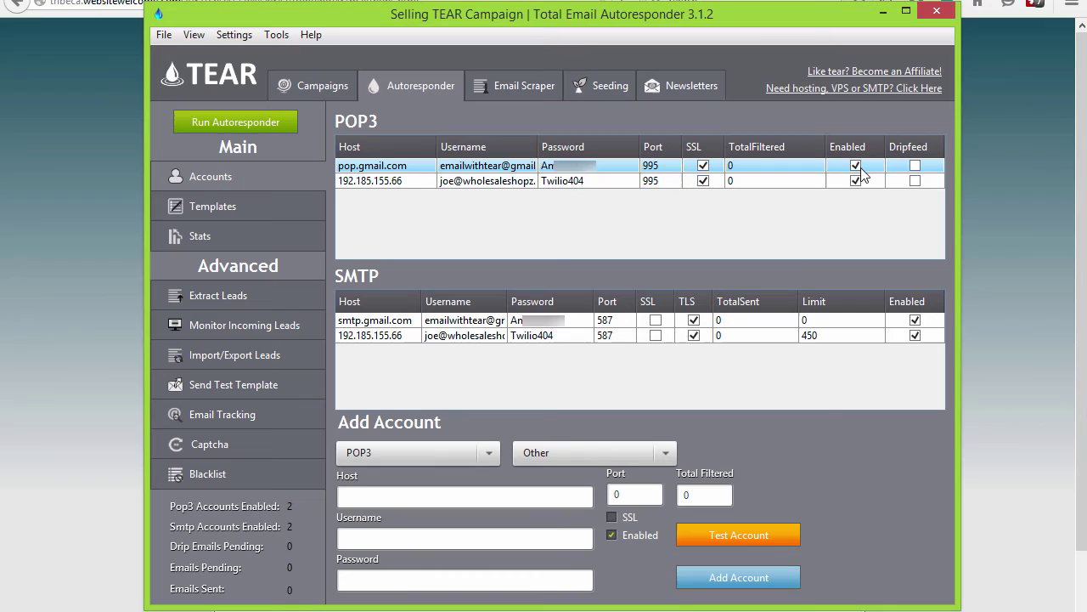
{"action": "left_click", "coordinate": [855, 166]}
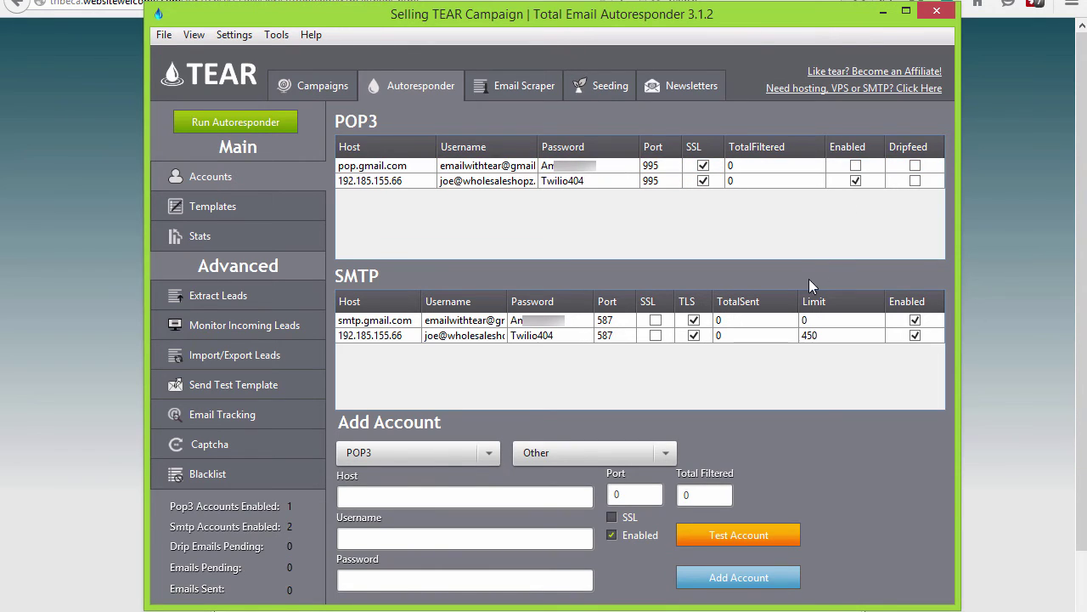
{"action": "left_click", "coordinate": [694, 322]}
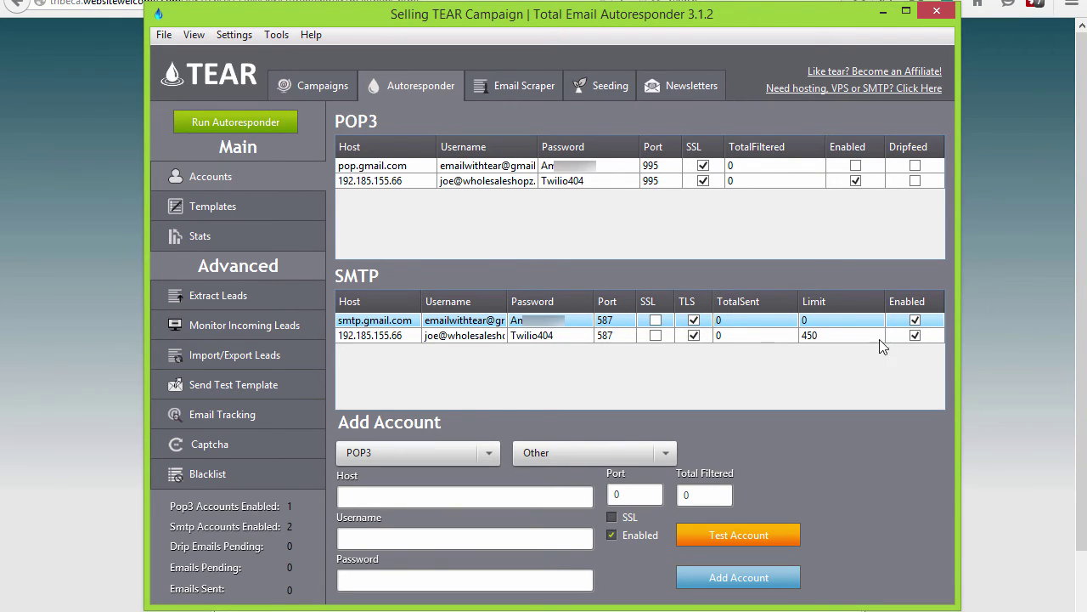
{"action": "left_click", "coordinate": [915, 323]}
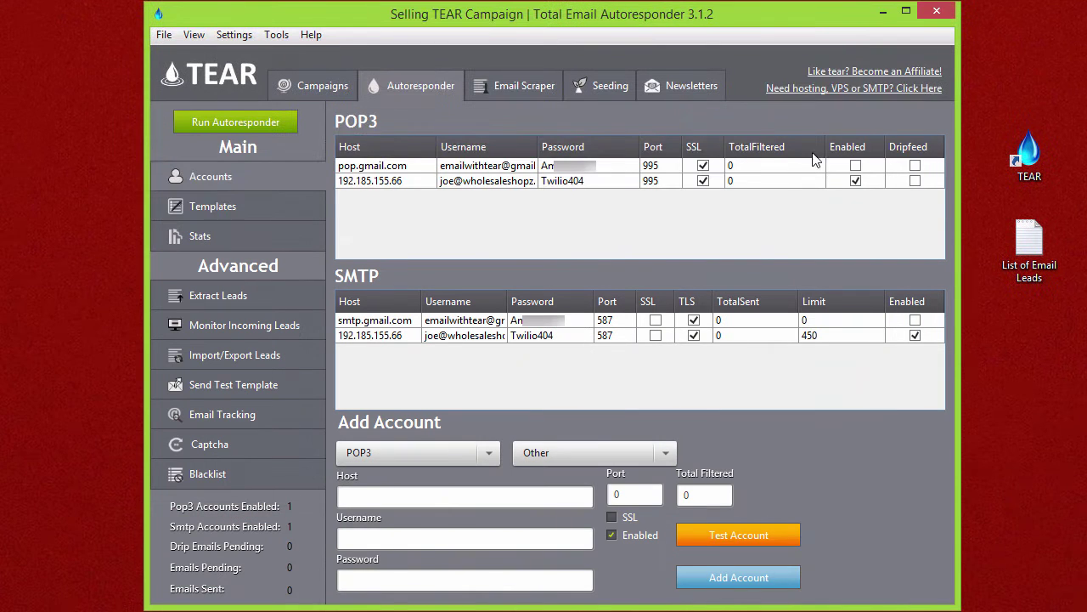
Open Settings and view POP3 General, then POP3 Intervals & Timers with its 5-minute timer delay.
{"action": "left_click", "coordinate": [230, 38]}
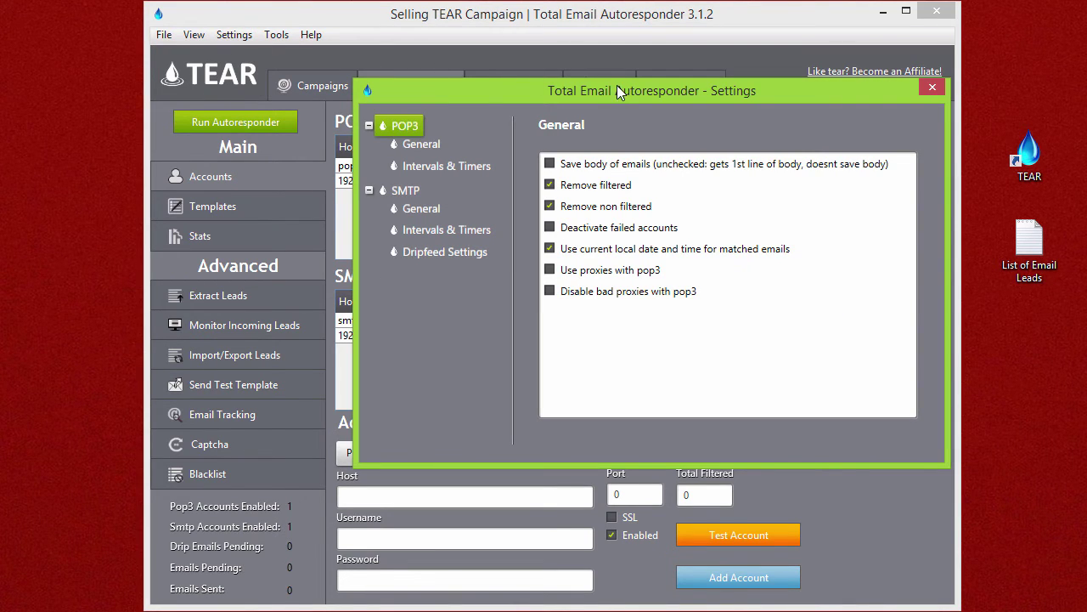
{"action": "left_click_drag", "start_coordinate": [617, 85], "coordinate": [535, 122]}
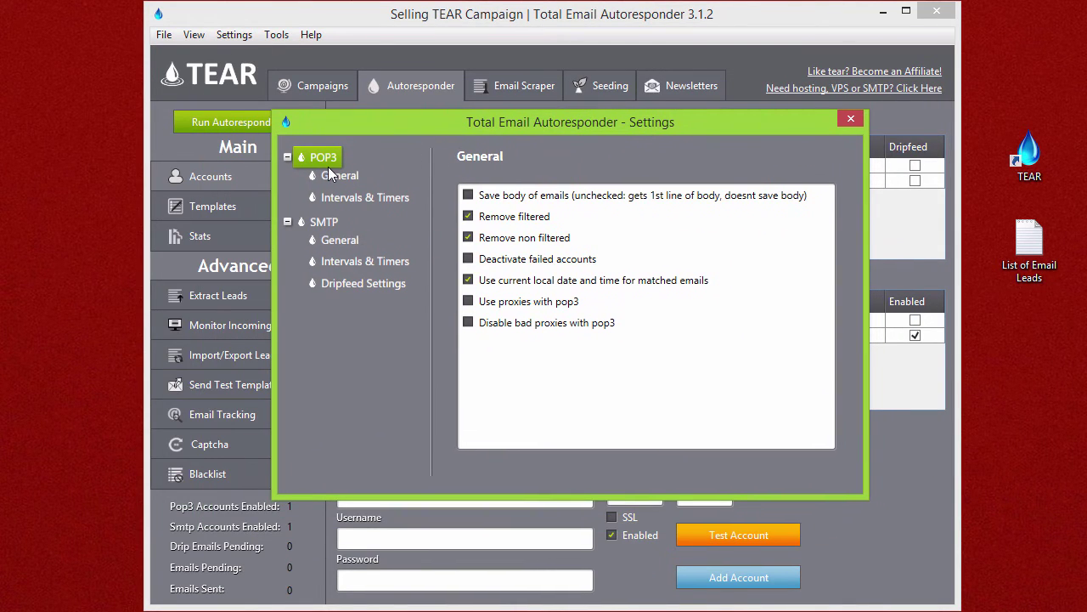
{"action": "left_click", "coordinate": [337, 181]}
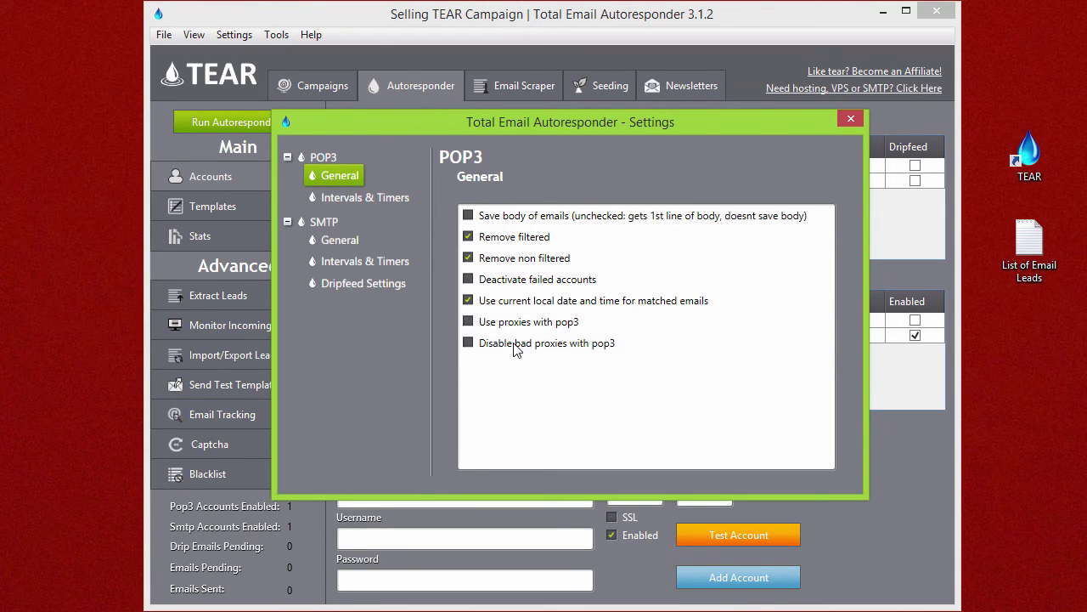
{"action": "left_click", "coordinate": [366, 199]}
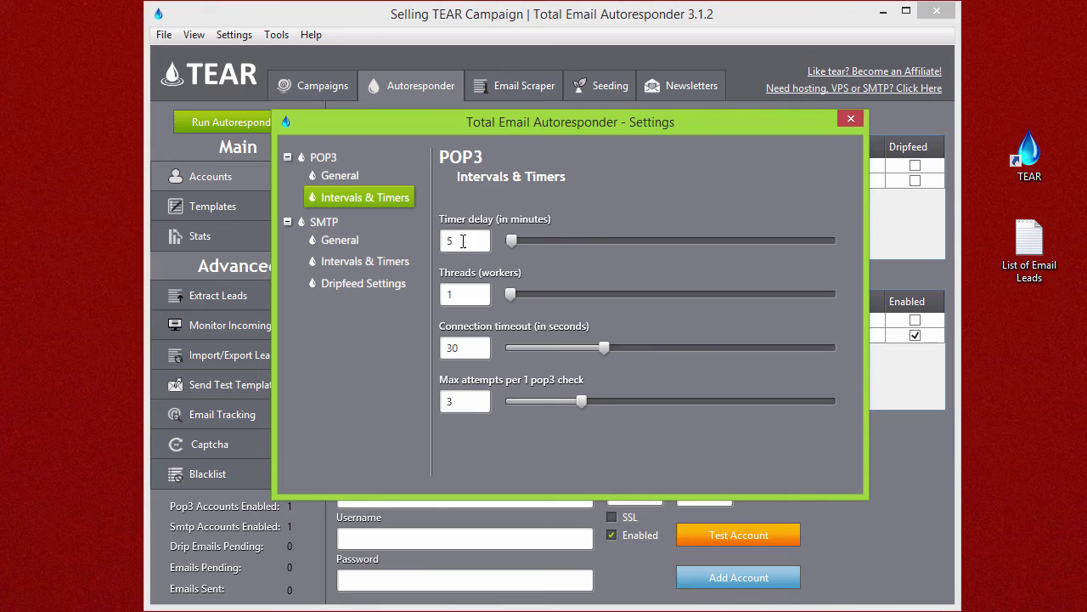
{"action": "left_click", "coordinate": [463, 242]}
Review SMTP General's ignored hours unchanged, then view Dripfeed Settings showing 500 leads per hour.
{"action": "left_click", "coordinate": [333, 239]}
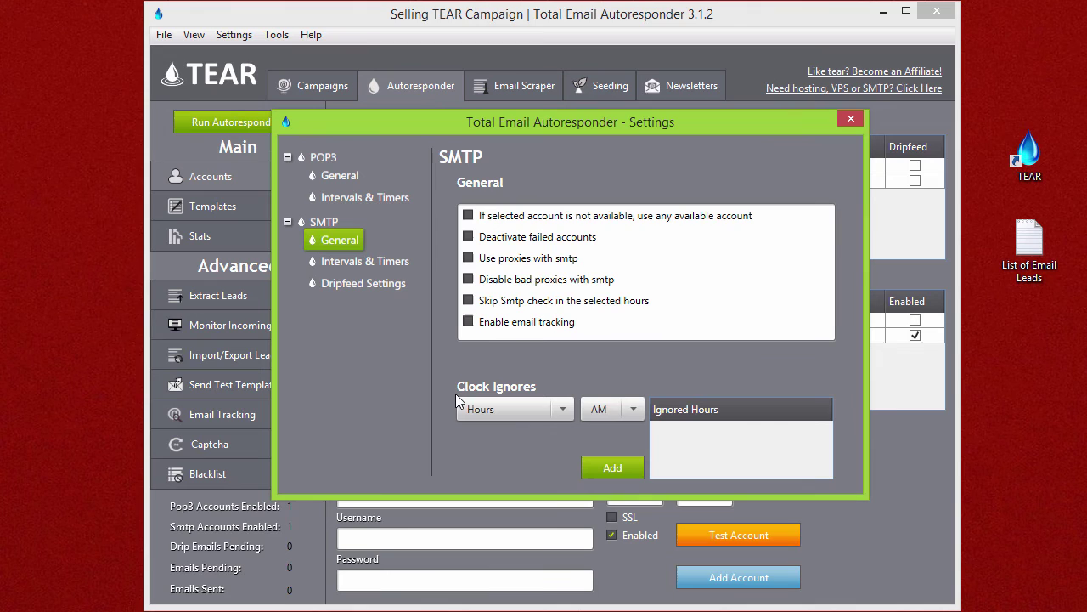
{"action": "left_click", "coordinate": [563, 411]}
{"action": "left_click", "coordinate": [533, 368]}
{"action": "left_click", "coordinate": [388, 262]}
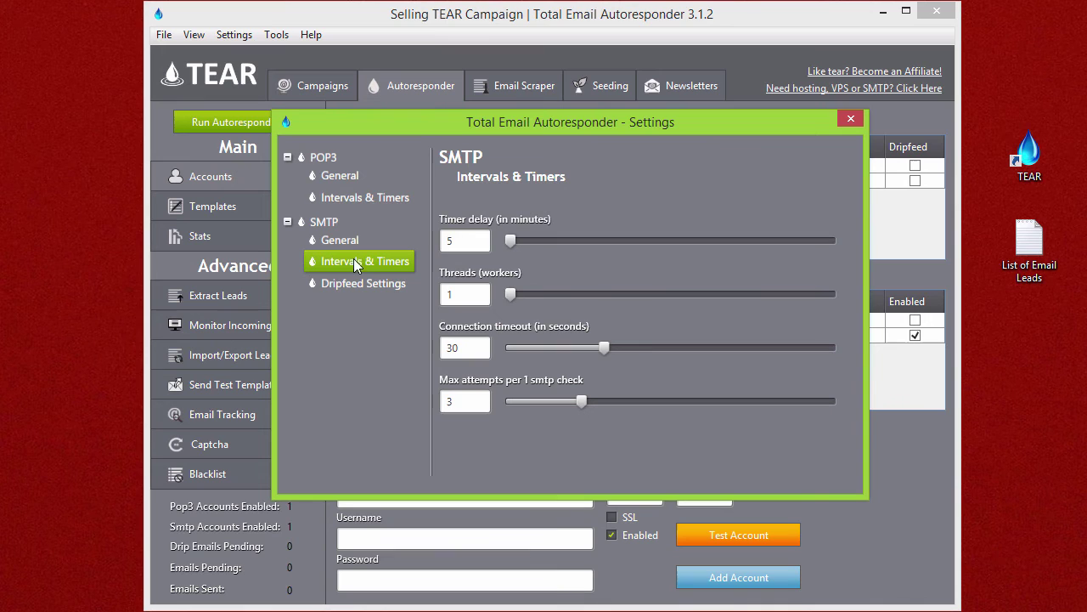
{"action": "scroll", "coordinate": [488, 238], "scroll_direction": "down", "scroll_amount": 4}
{"action": "scroll", "coordinate": [493, 250], "scroll_direction": "up", "scroll_amount": 4}
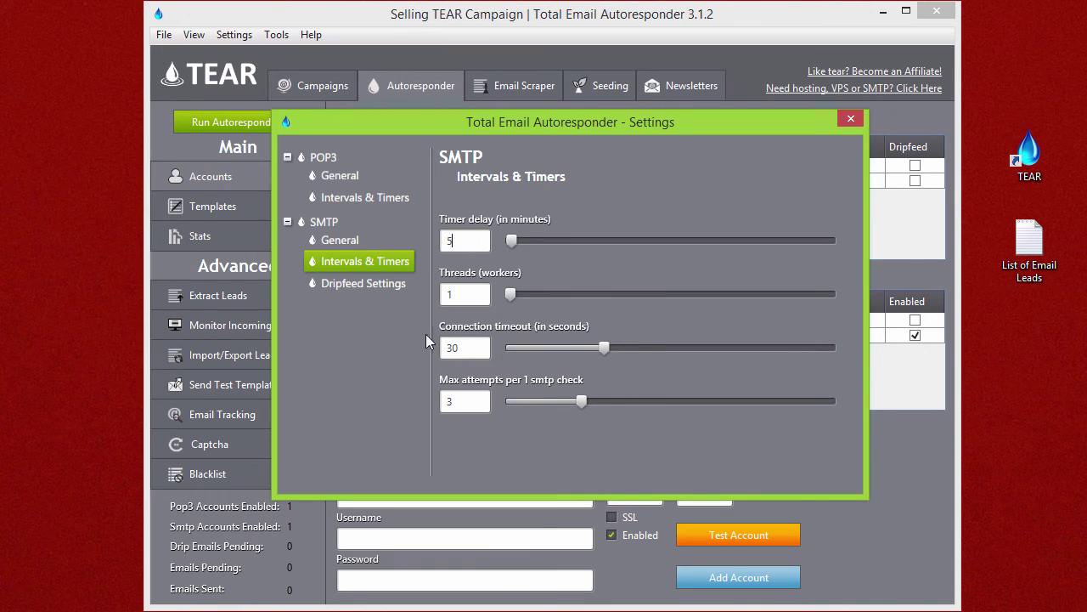
{"action": "left_click", "coordinate": [374, 283]}
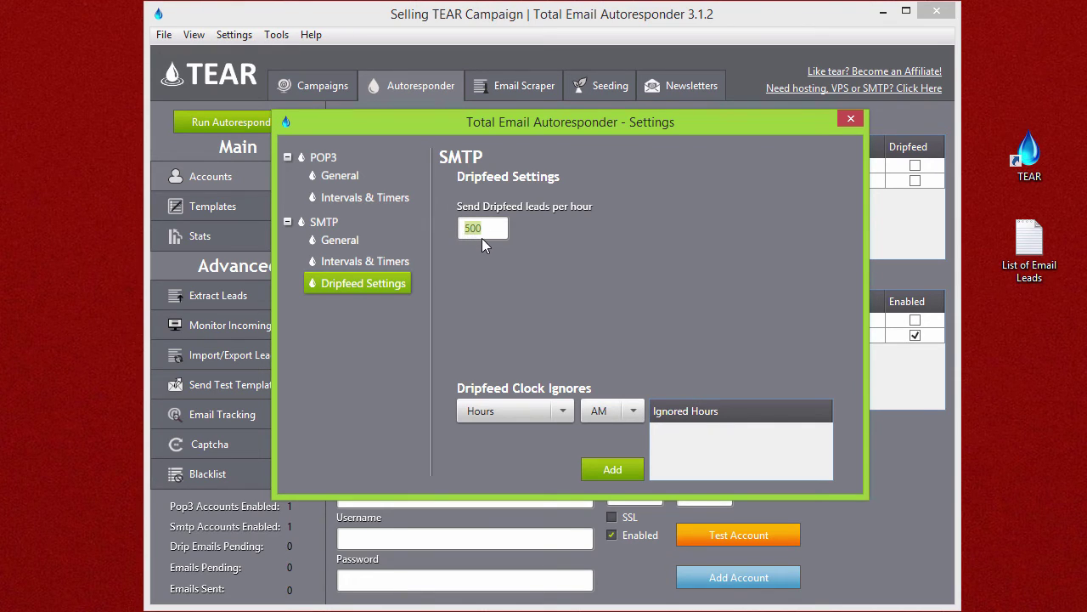
{"action": "key", "text": "End"}
{"action": "key", "text": "ctrl+a"}
Close Settings and open Import/Export Leads with template response 1 and Email import format.
{"action": "left_click", "coordinate": [851, 119]}
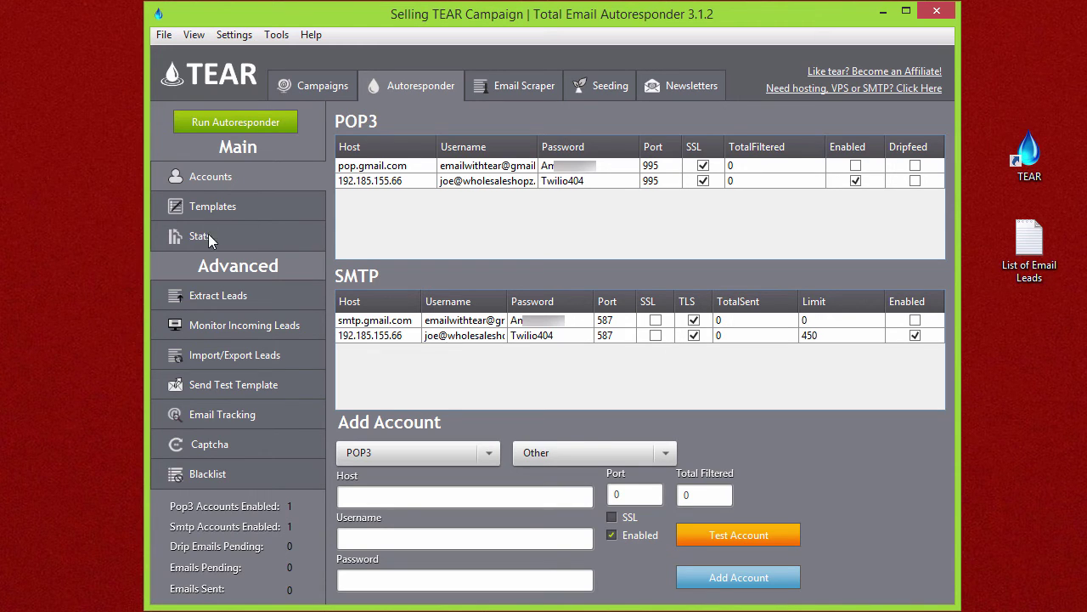
{"action": "left_click", "coordinate": [246, 363]}
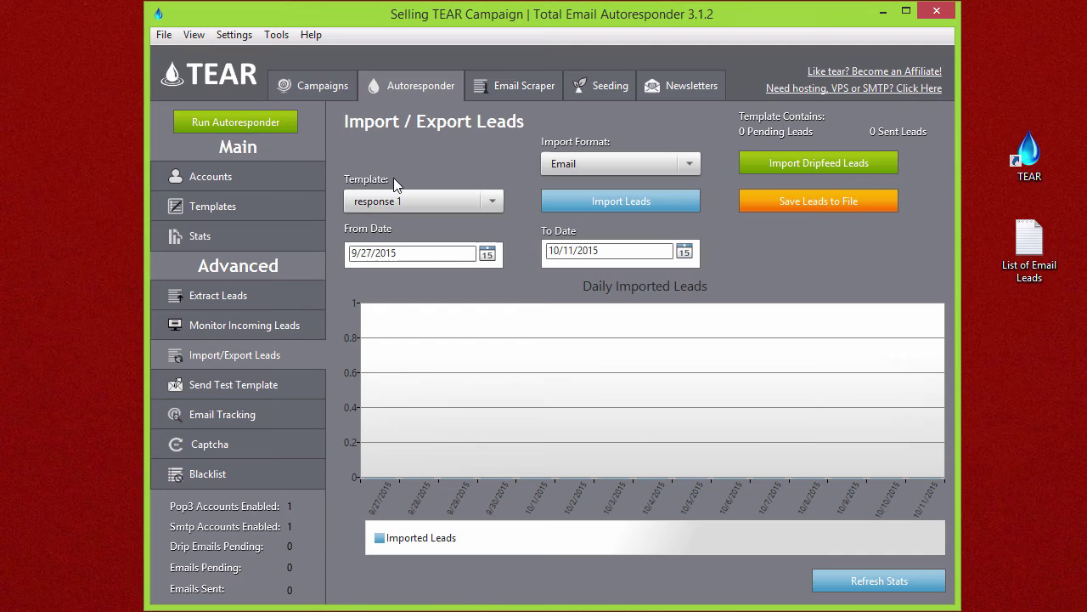
{"action": "left_click", "coordinate": [491, 203]}
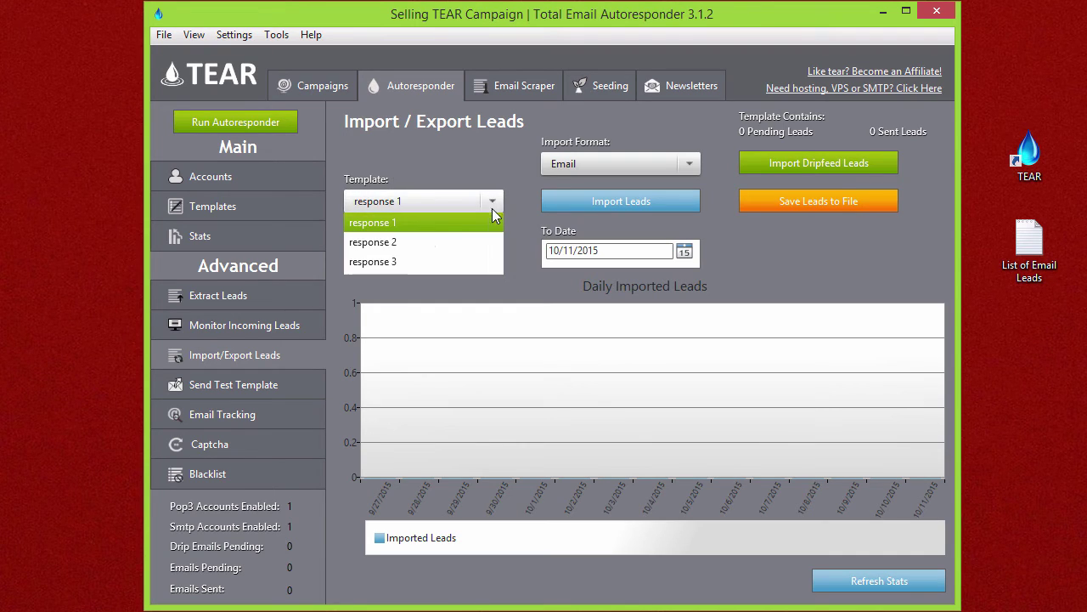
{"action": "left_click", "coordinate": [402, 224]}
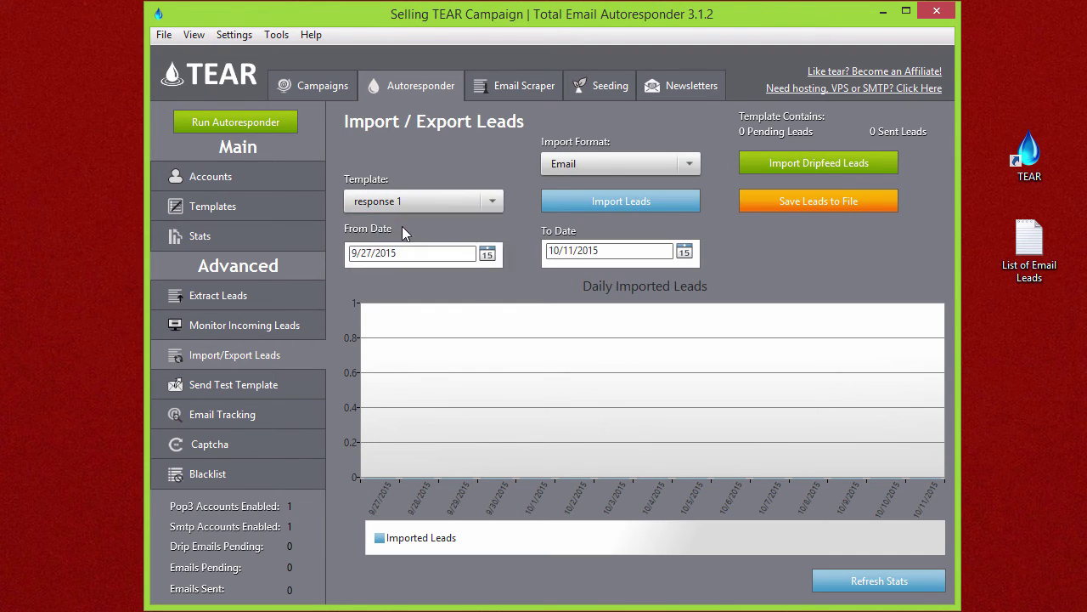
{"action": "left_click", "coordinate": [494, 204]}
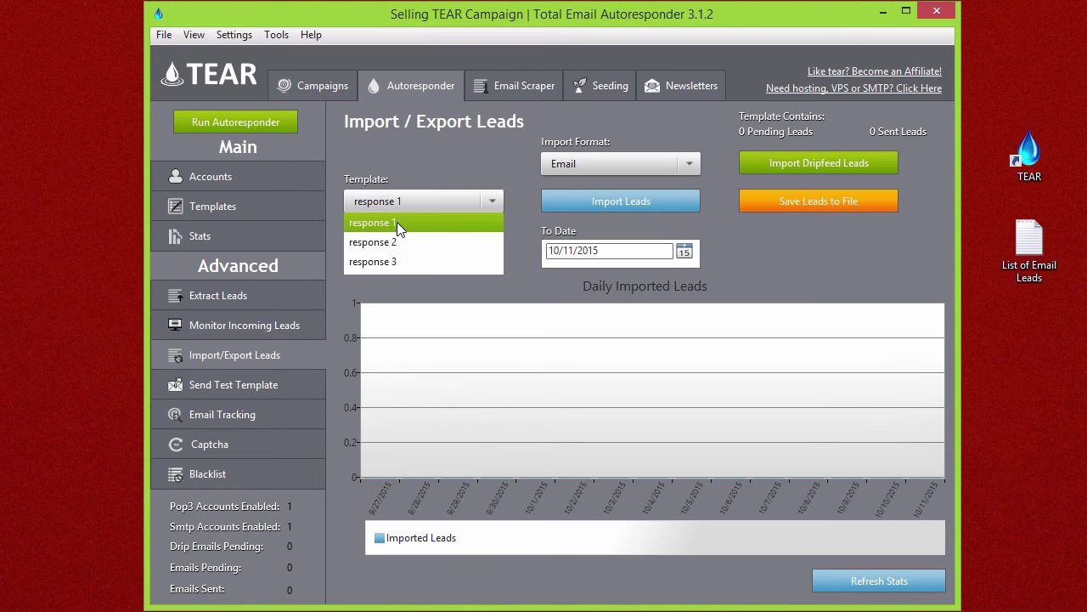
{"action": "left_click", "coordinate": [396, 222]}
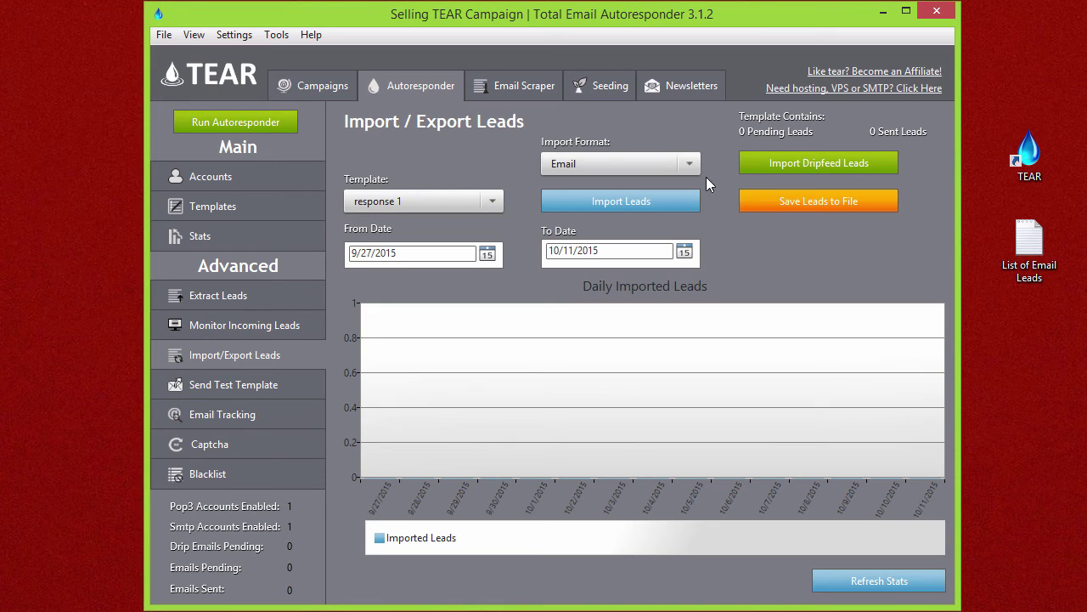
{"action": "left_click", "coordinate": [685, 164]}
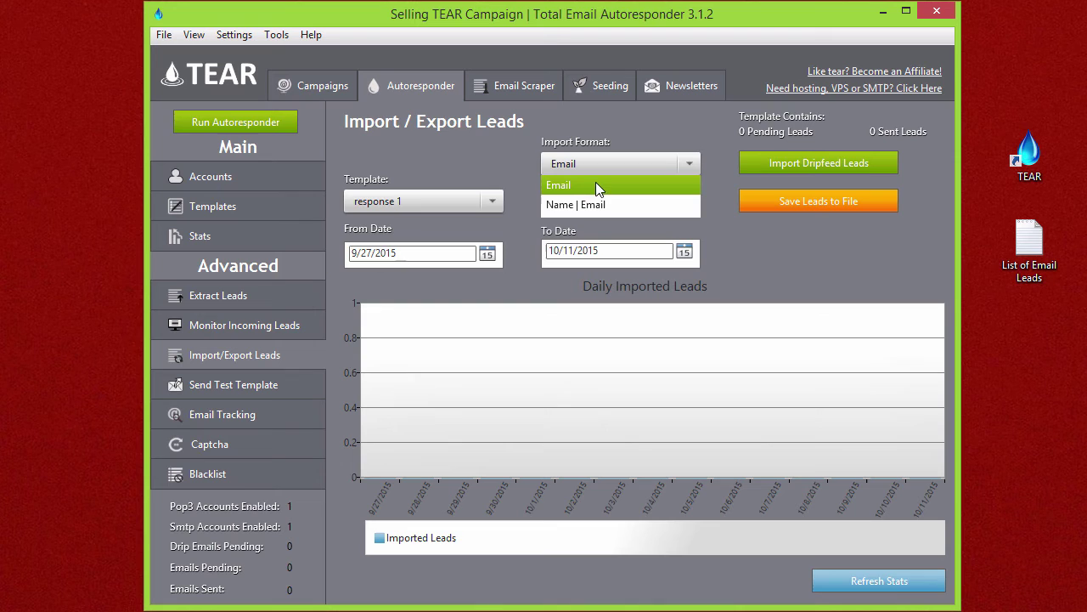
{"action": "left_click", "coordinate": [637, 184]}
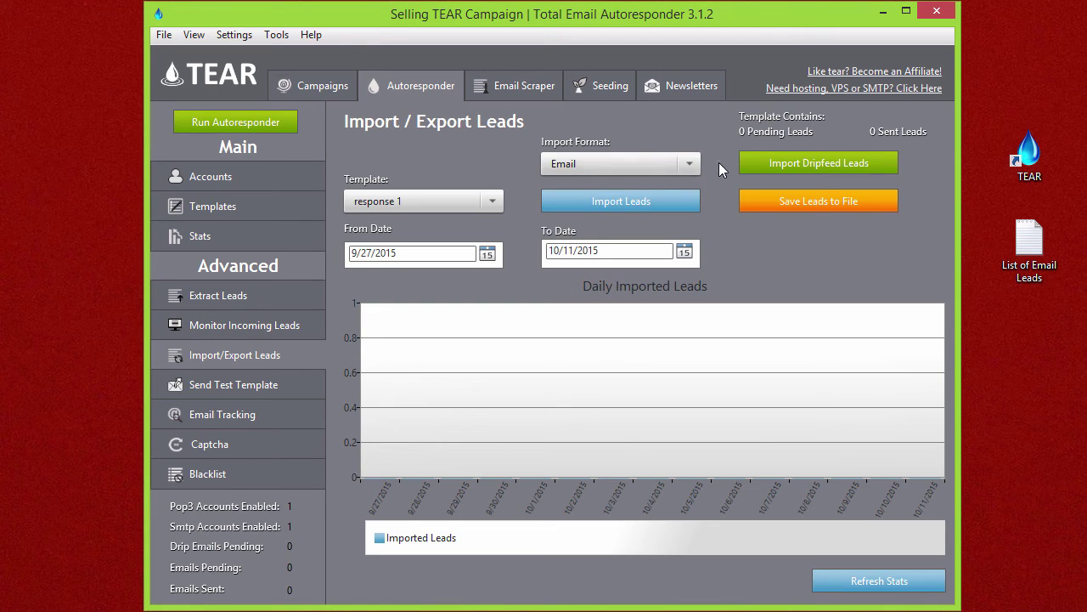
{"action": "left_click", "coordinate": [1041, 244]}
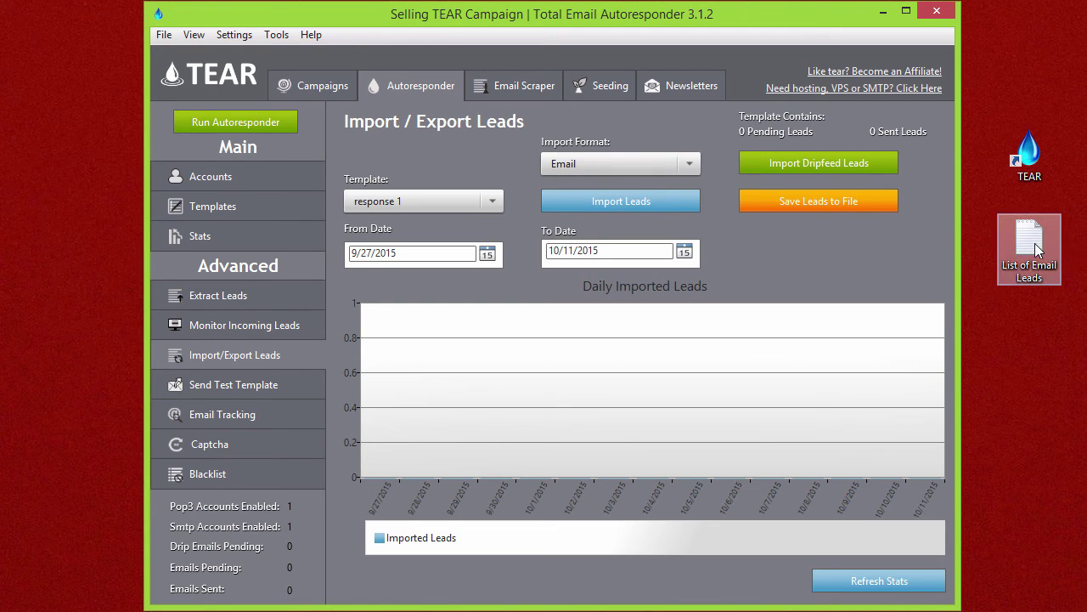
{"action": "double_click", "coordinate": [1036, 245]}
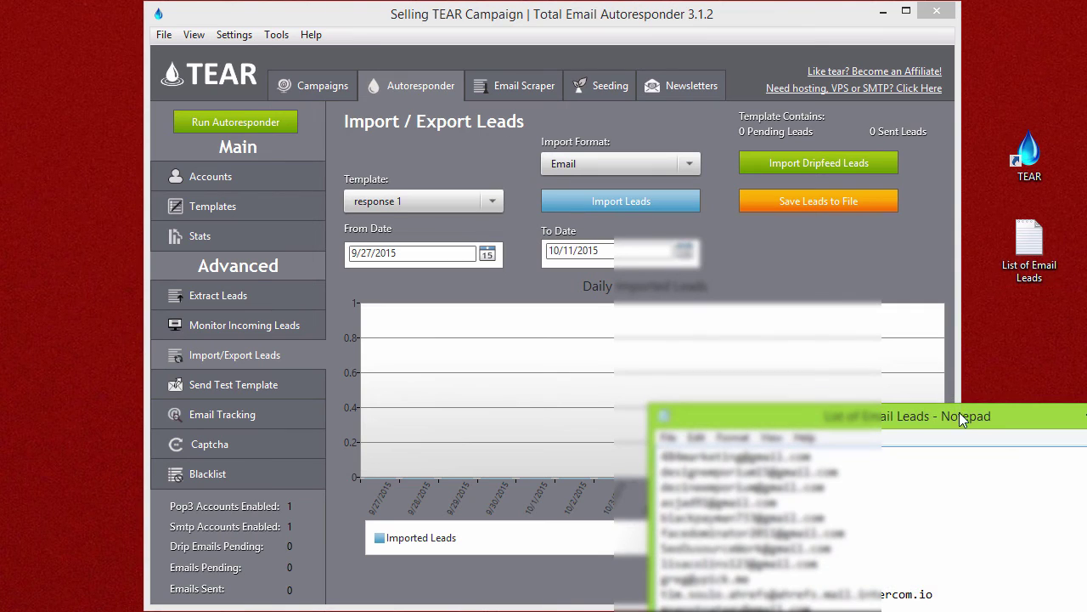
{"action": "scroll", "coordinate": [944, 361], "scroll_direction": "down", "scroll_amount": 14}
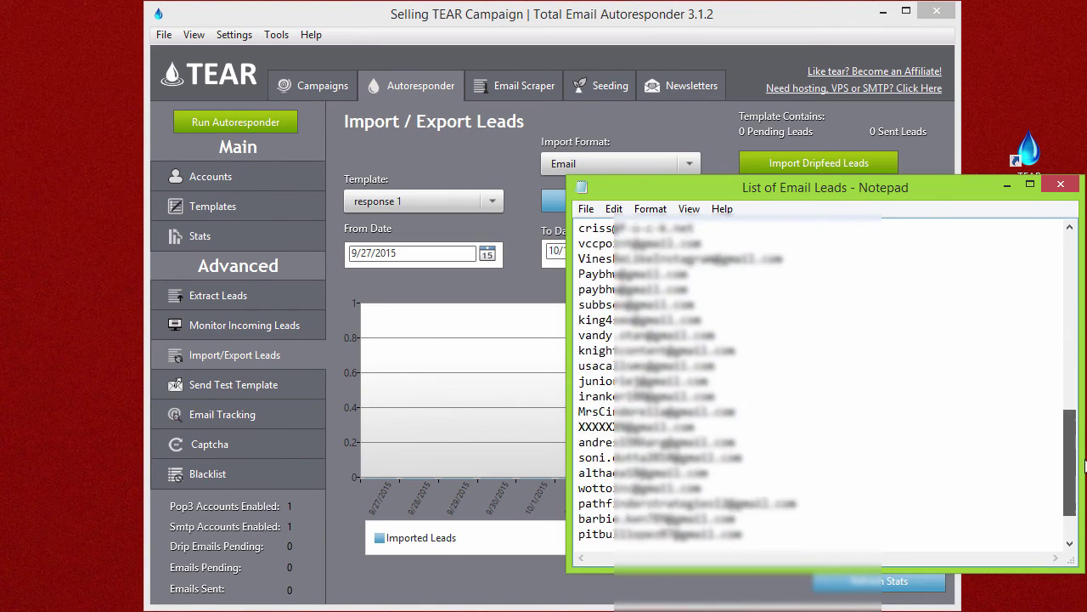
{"action": "scroll", "coordinate": [1000, 236], "scroll_direction": "up", "scroll_amount": 15}
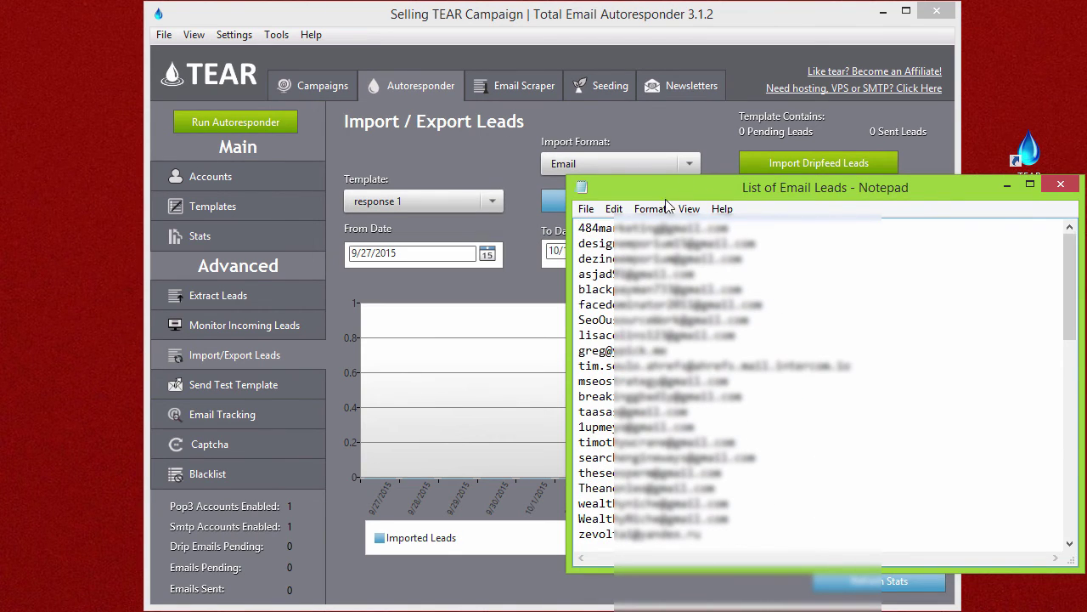
{"action": "left_click", "coordinate": [1071, 189]}
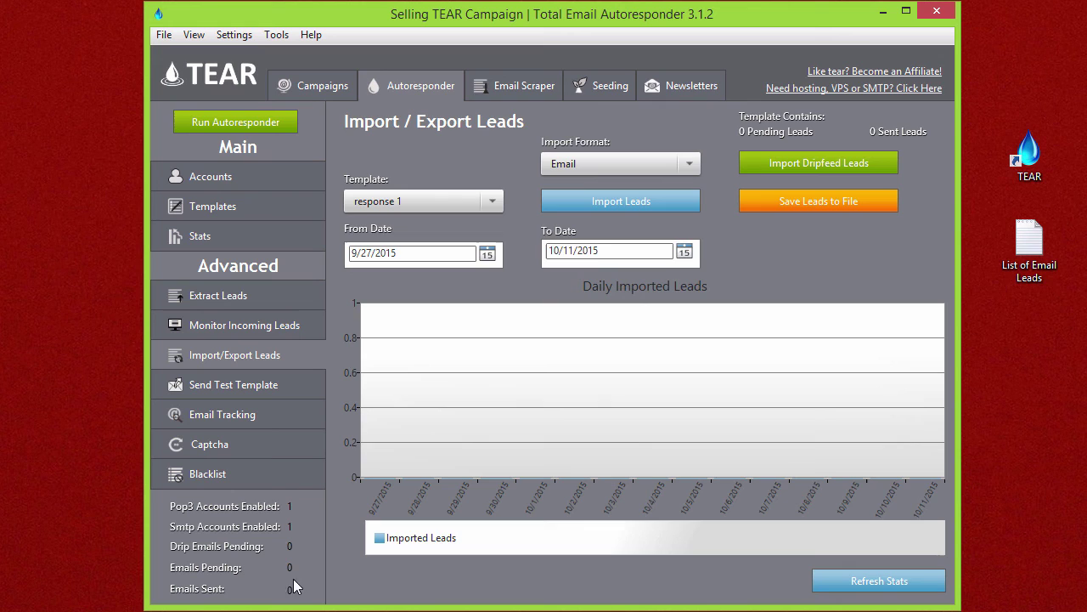
Start the autoresponder with POP3 and SMTP switched on and both logs set to auto-scroll.
{"action": "left_click", "coordinate": [242, 122]}
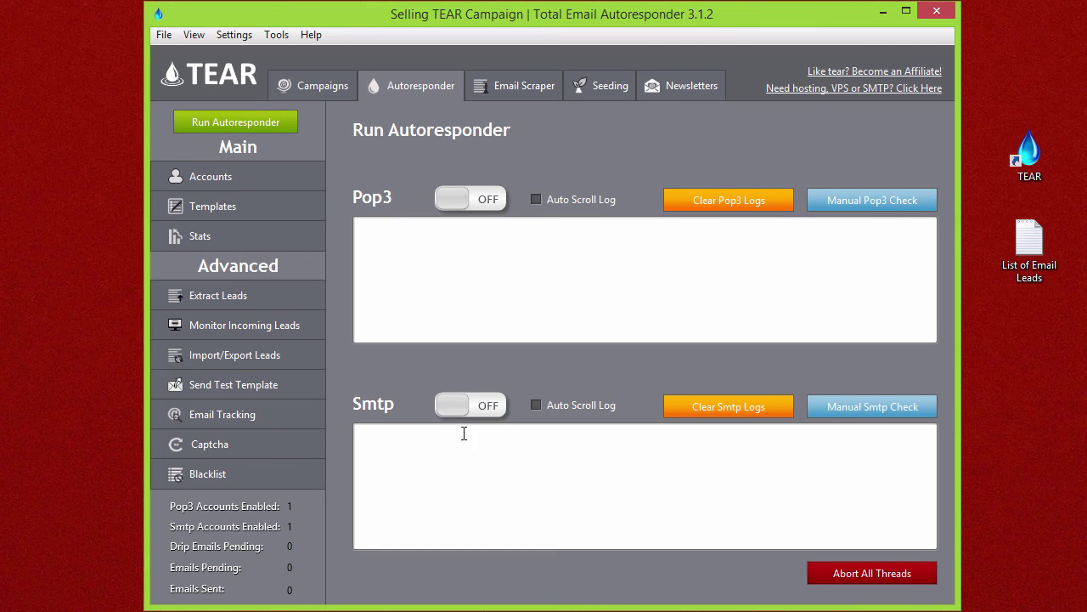
{"action": "left_click", "coordinate": [469, 198]}
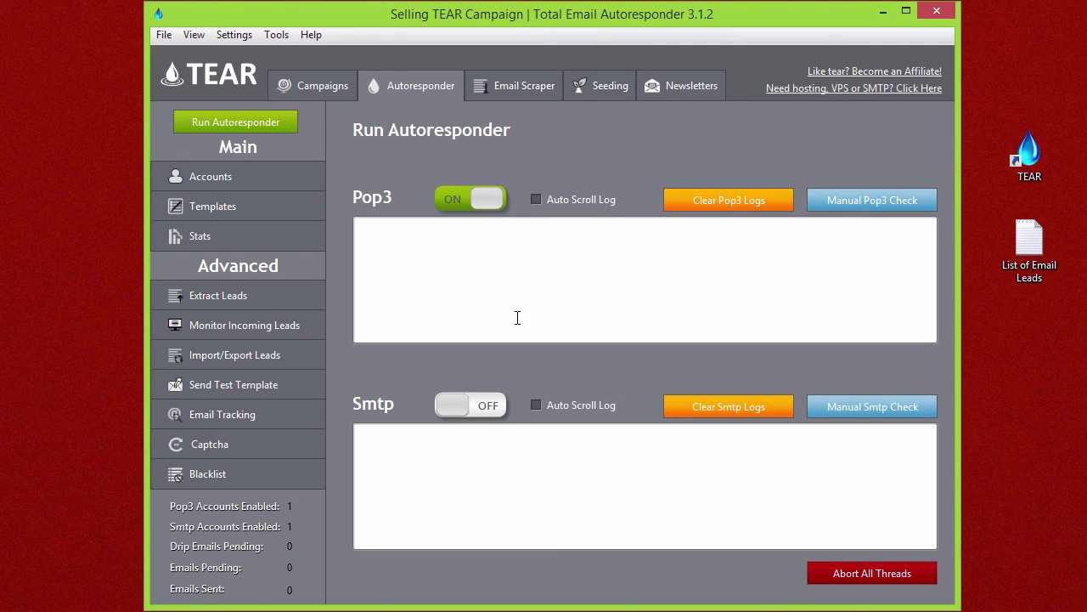
{"action": "left_click", "coordinate": [468, 408]}
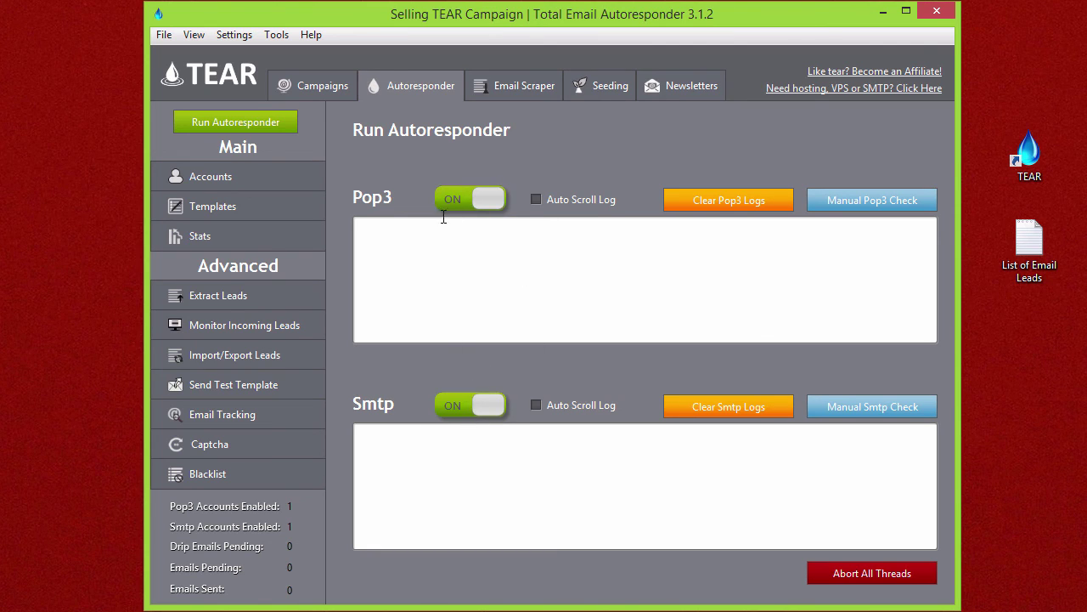
{"action": "left_click", "coordinate": [569, 199]}
{"action": "left_click", "coordinate": [554, 409]}
Run a manual POP3 check and review its log entry showing 0 emails found.
{"action": "left_click", "coordinate": [886, 209]}
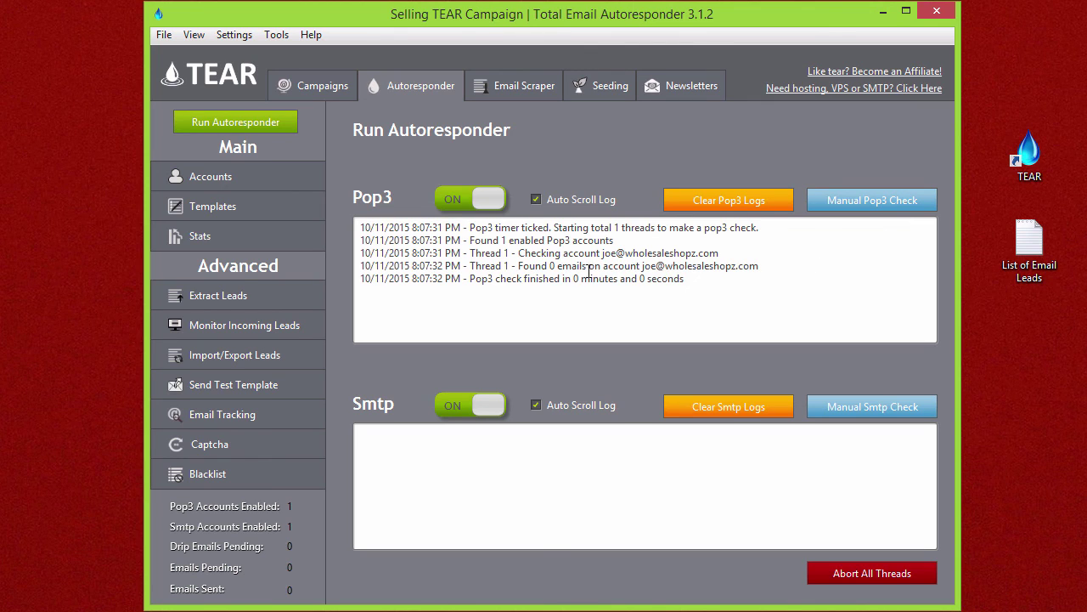
{"action": "left_click_drag", "start_coordinate": [520, 253], "coordinate": [525, 280]}
{"action": "left_click", "coordinate": [673, 279]}
Run a manual SMTP check and review the log reporting no pending leads.
{"action": "left_click", "coordinate": [854, 408]}
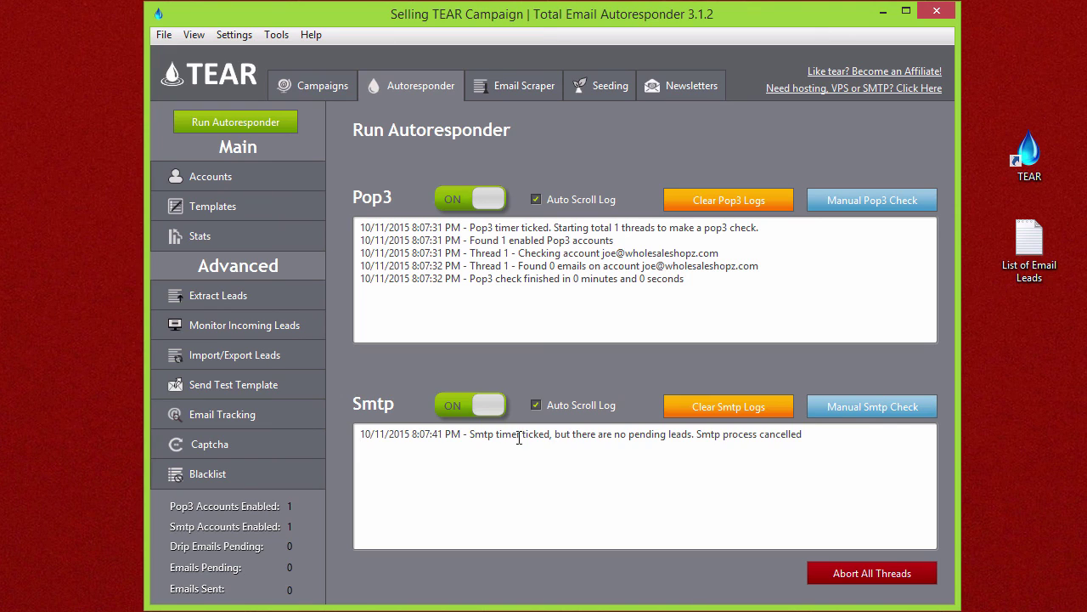
{"action": "left_click_drag", "start_coordinate": [520, 438], "coordinate": [740, 436]}
{"action": "left_click", "coordinate": [744, 435]}
{"action": "left_click", "coordinate": [745, 437]}
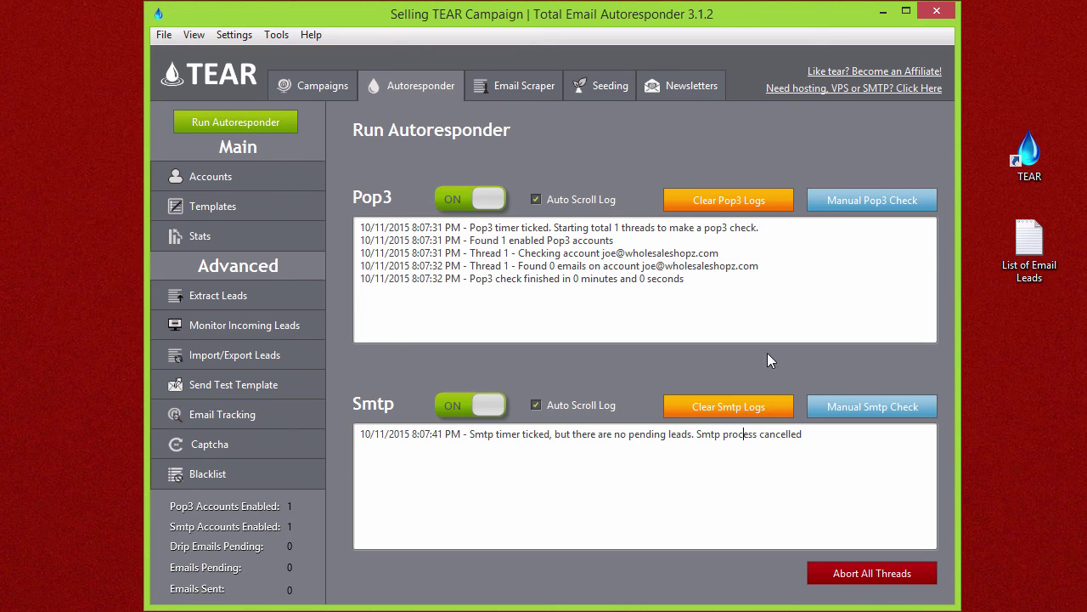